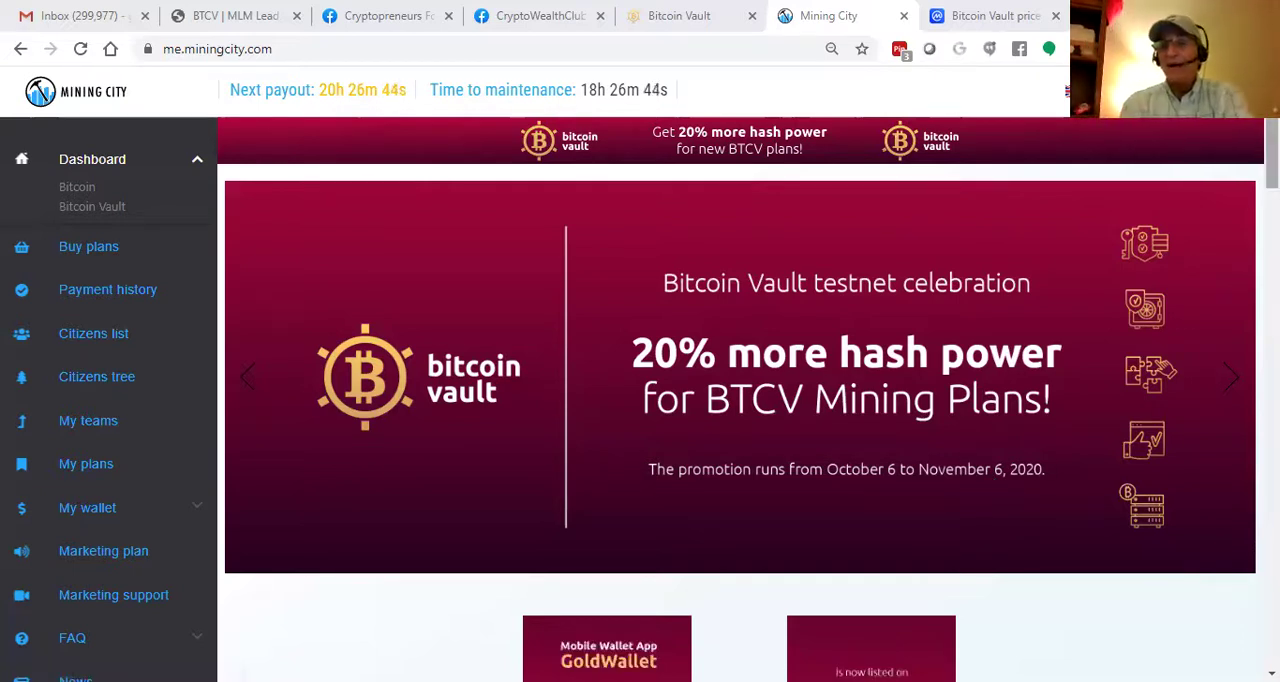
{"action": "scroll", "coordinate": [740, 400], "scroll_direction": "down", "scroll_amount": 1}
{"action": "scroll", "coordinate": [740, 400], "scroll_direction": "down", "scroll_amount": 2}
{"action": "scroll", "coordinate": [704, 425], "scroll_direction": "down", "scroll_amount": 2}
{"action": "scroll", "coordinate": [704, 425], "scroll_direction": "down", "scroll_amount": 1}
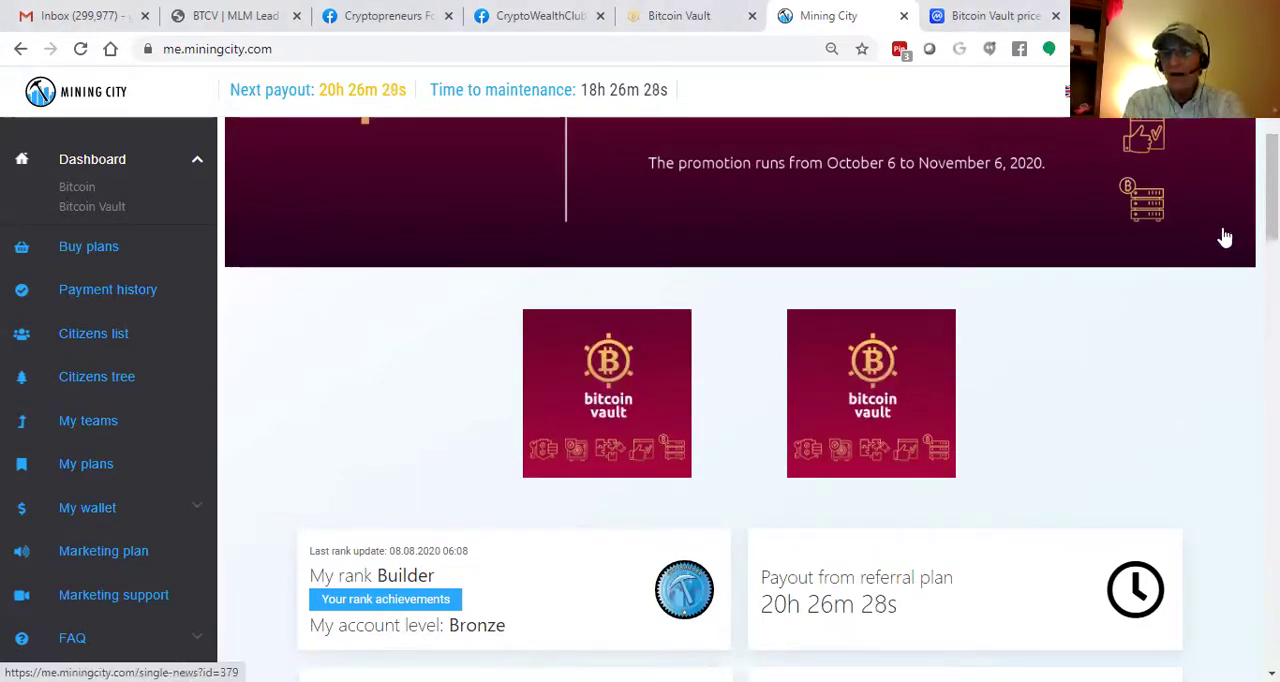
{"action": "scroll", "coordinate": [740, 400], "scroll_direction": "down", "scroll_amount": 3}
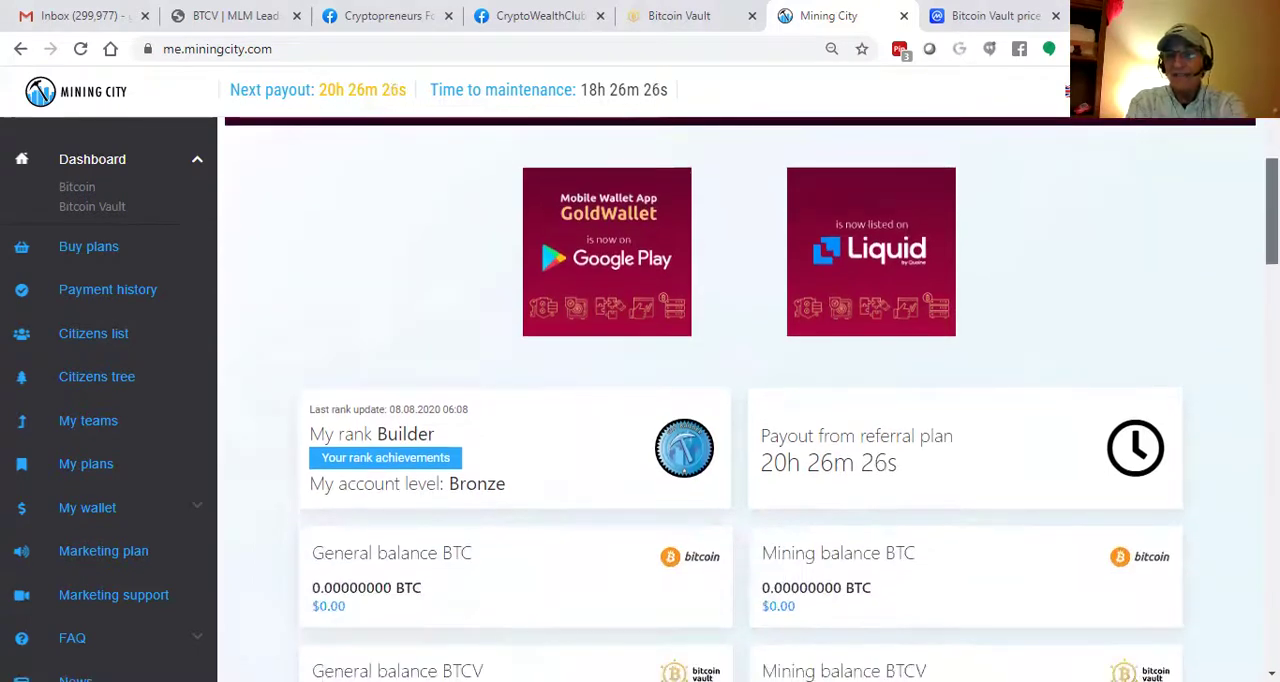
{"action": "scroll", "coordinate": [740, 400], "scroll_direction": "down", "scroll_amount": 3}
{"action": "scroll", "coordinate": [740, 400], "scroll_direction": "down", "scroll_amount": 2}
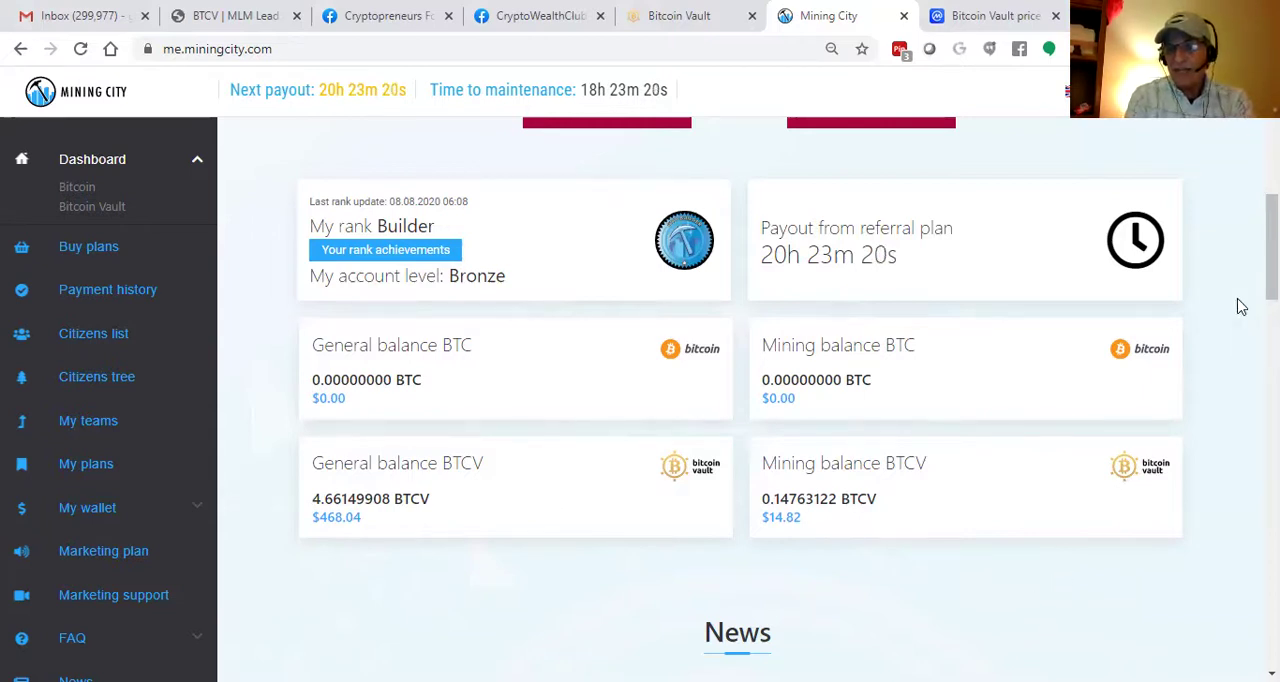
{"action": "scroll", "coordinate": [1248, 302], "scroll_direction": "down", "scroll_amount": 1}
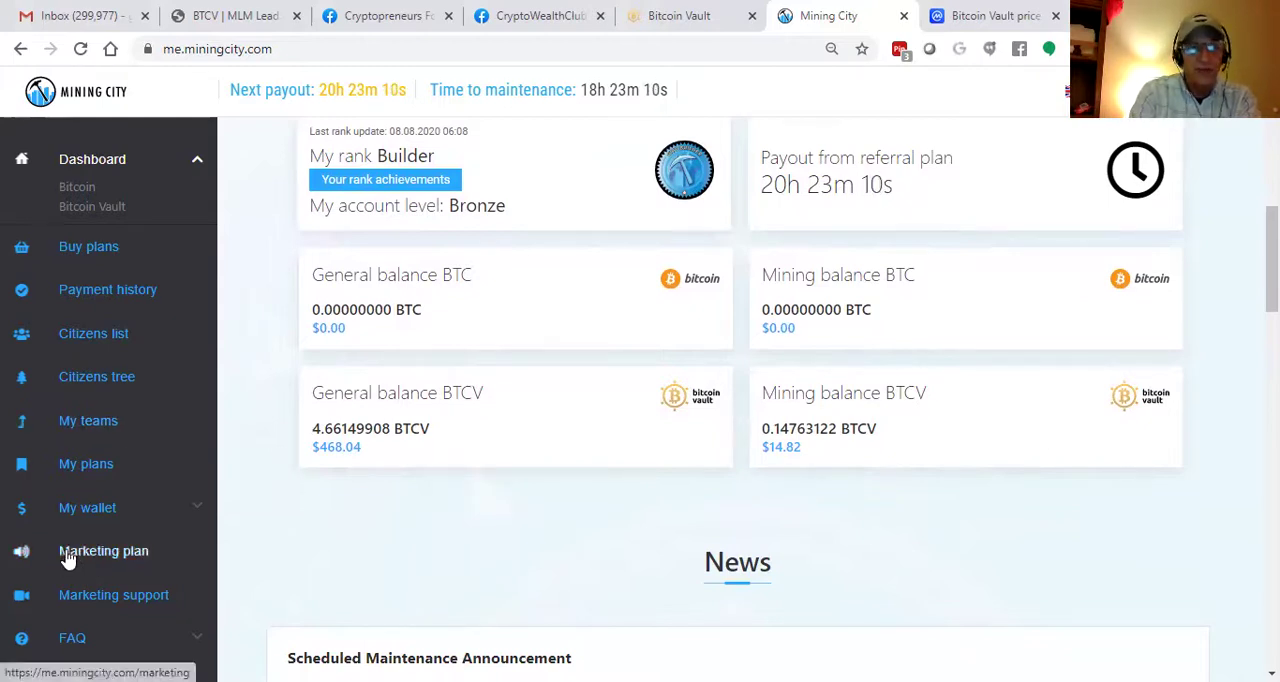
Open the Bitcoin Vault wallet under My wallet to see its 4.66149907 BTCV balance and history
{"action": "left_click", "coordinate": [85, 508]}
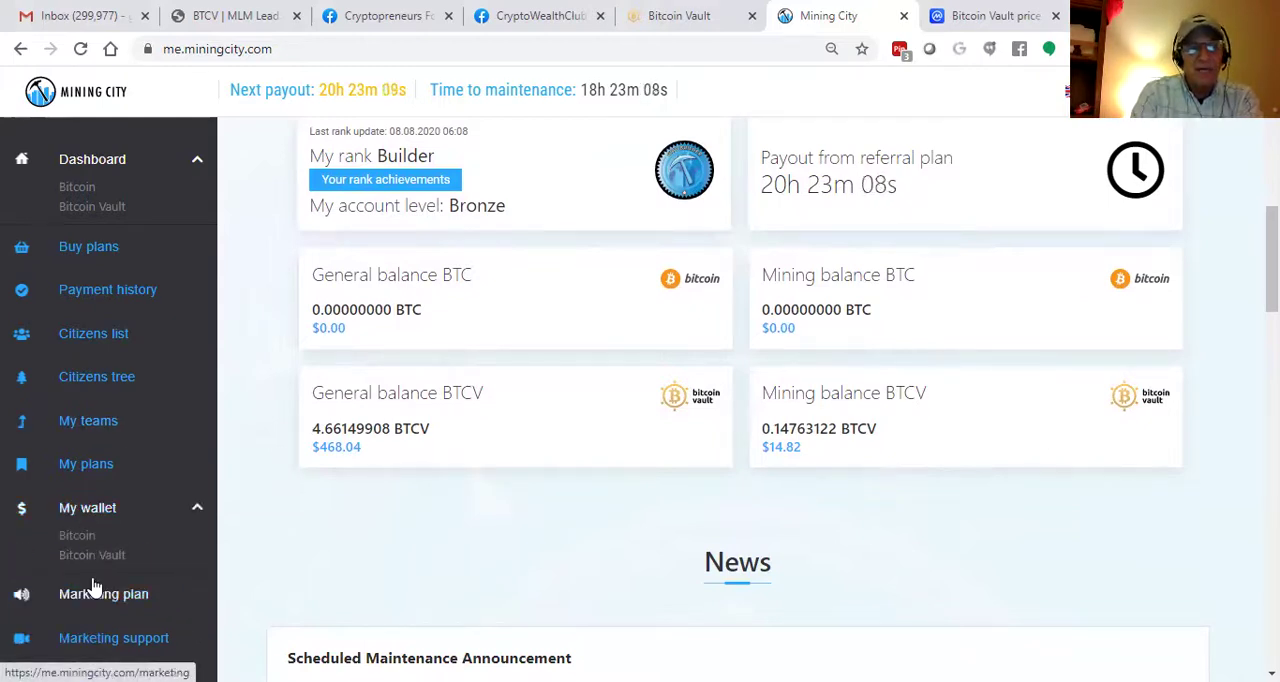
{"action": "left_click", "coordinate": [92, 556]}
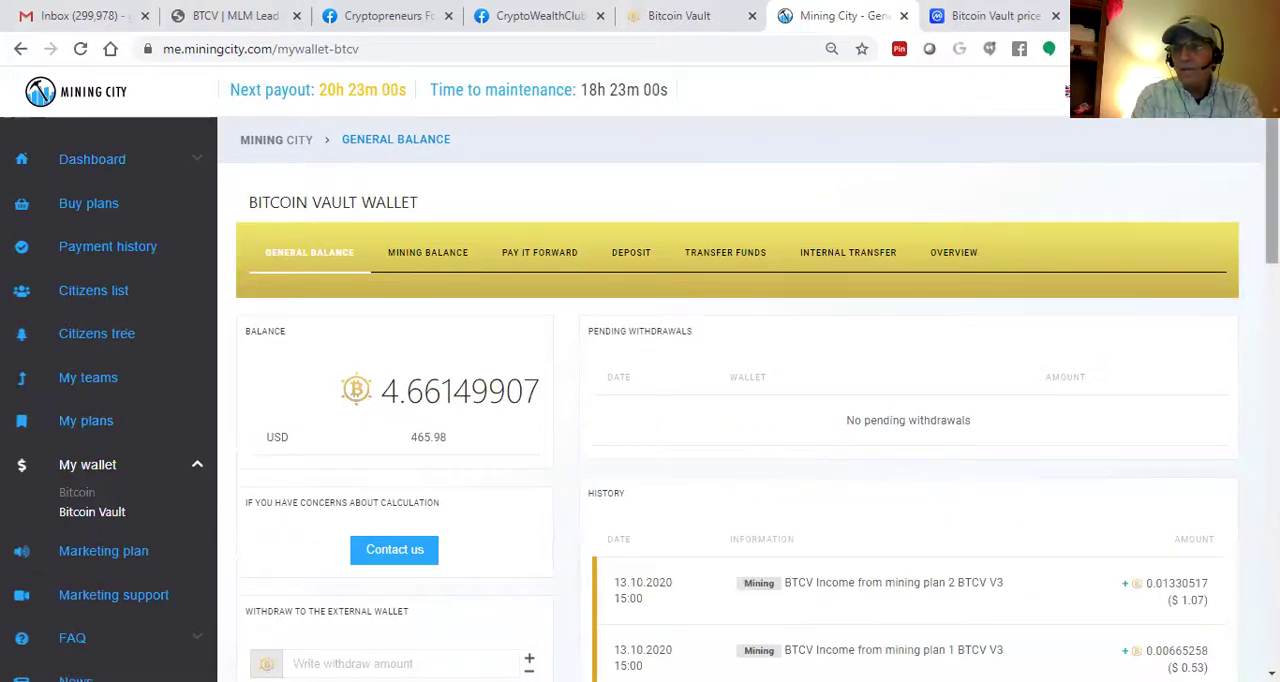
{"action": "left_click_drag", "start_coordinate": [1271, 180], "coordinate": [1271, 229]}
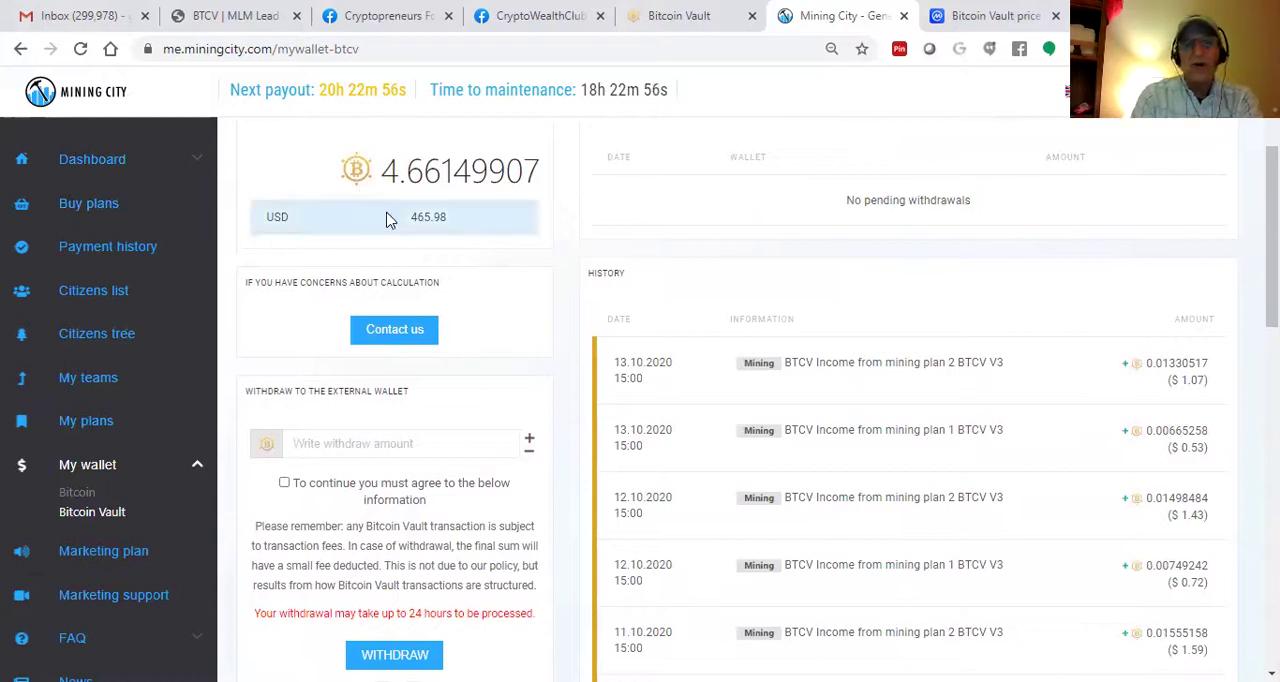
{"action": "left_click_drag", "start_coordinate": [1271, 232], "coordinate": [1271, 270]}
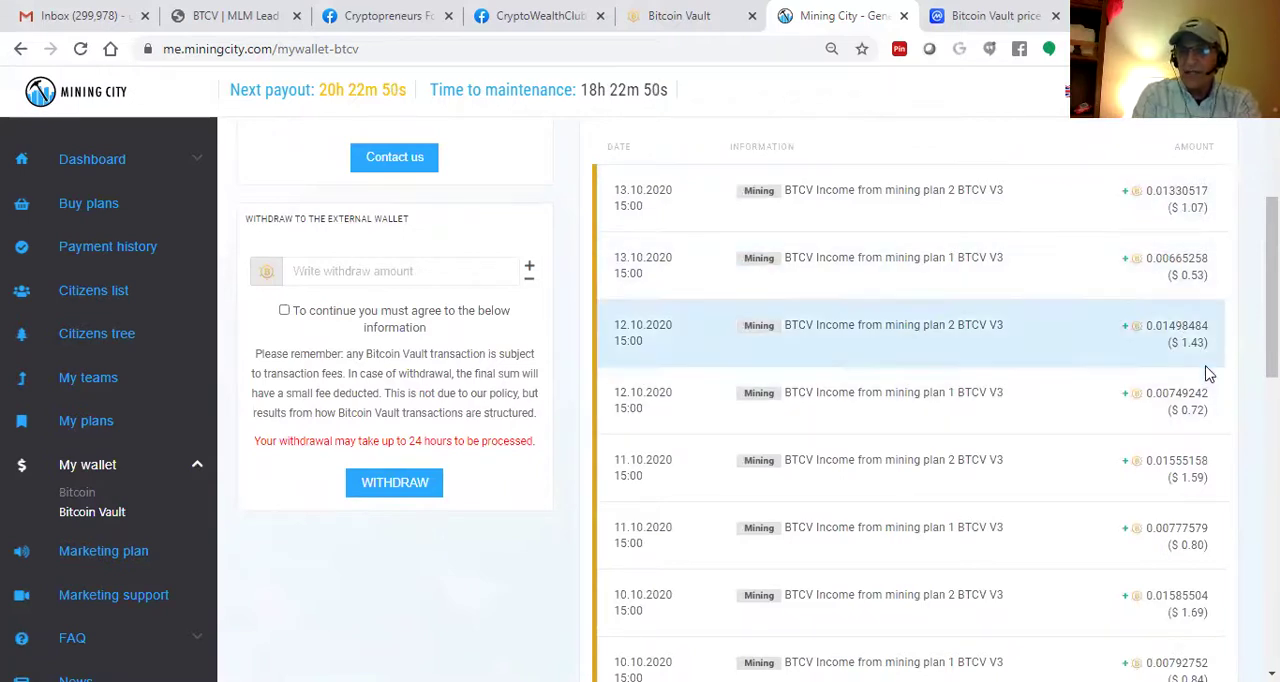
{"action": "left_click_drag", "start_coordinate": [1271, 300], "coordinate": [1271, 335]}
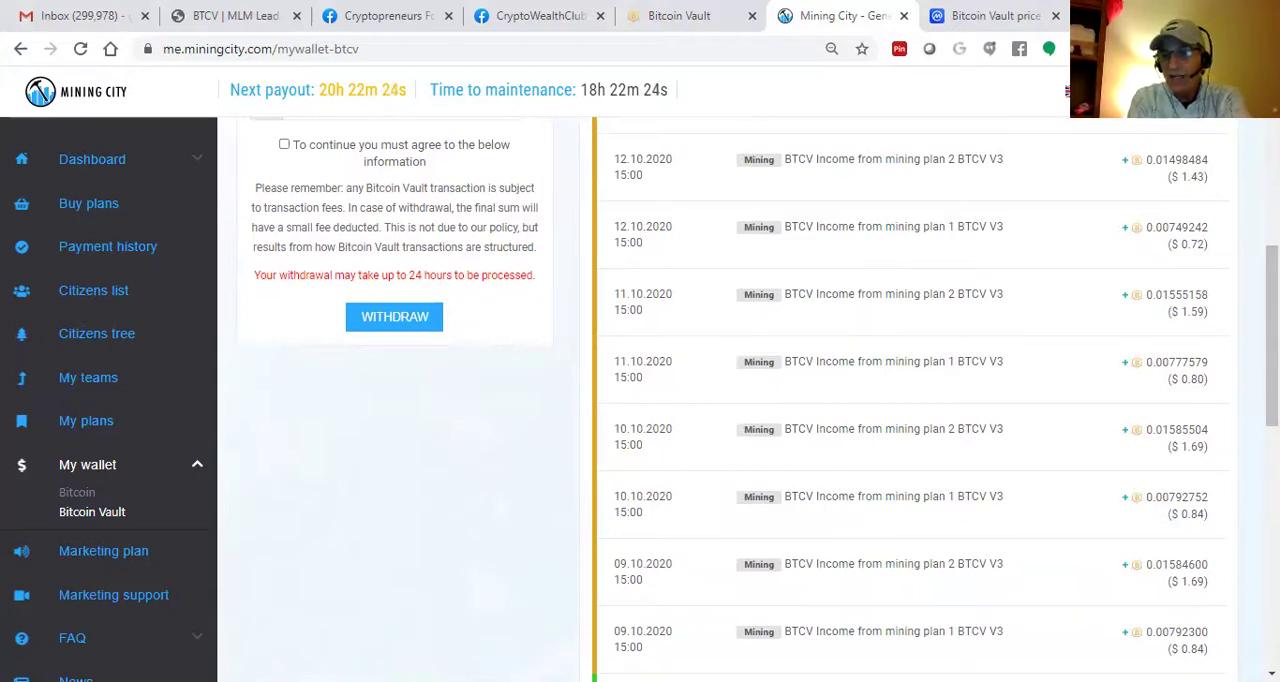
{"action": "scroll", "coordinate": [900, 400], "scroll_direction": "down", "scroll_amount": 1}
{"action": "scroll", "coordinate": [900, 400], "scroll_direction": "down", "scroll_amount": 2}
{"action": "scroll", "coordinate": [900, 400], "scroll_direction": "down", "scroll_amount": 2}
{"action": "scroll", "coordinate": [1193, 388], "scroll_direction": "down", "scroll_amount": 2}
{"action": "scroll", "coordinate": [1193, 388], "scroll_direction": "down", "scroll_amount": 1}
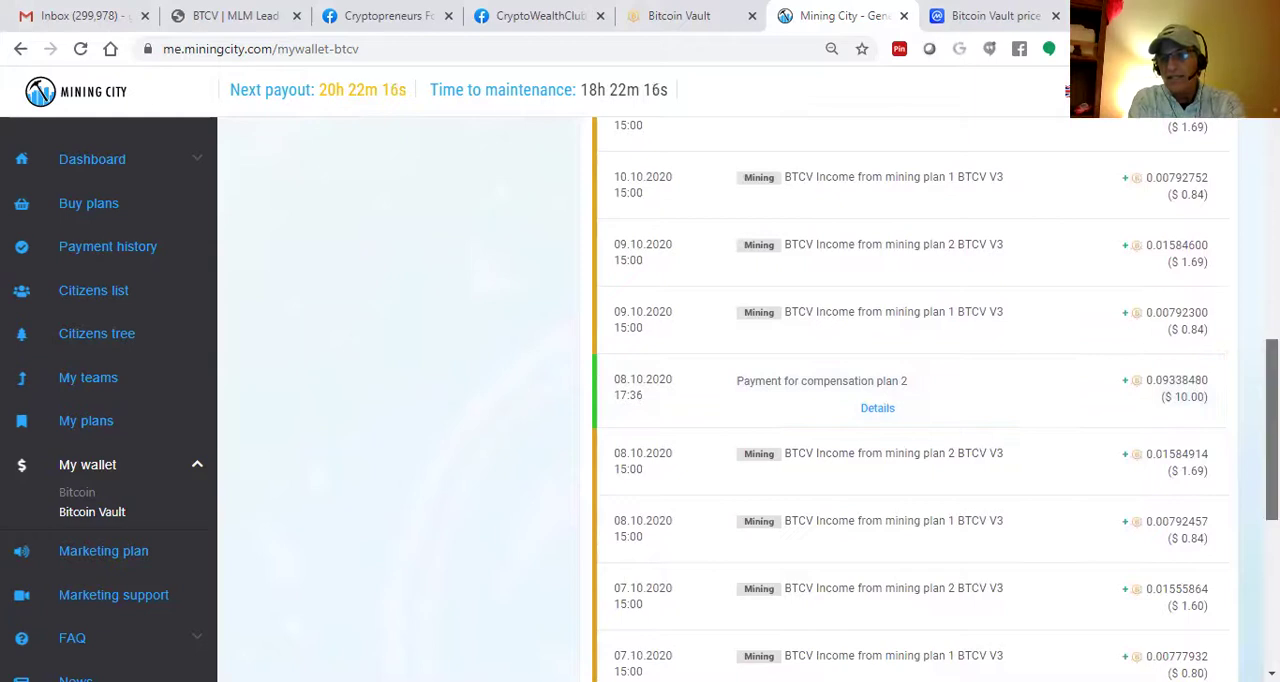
{"action": "left_click_drag", "start_coordinate": [1271, 430], "coordinate": [1271, 488]}
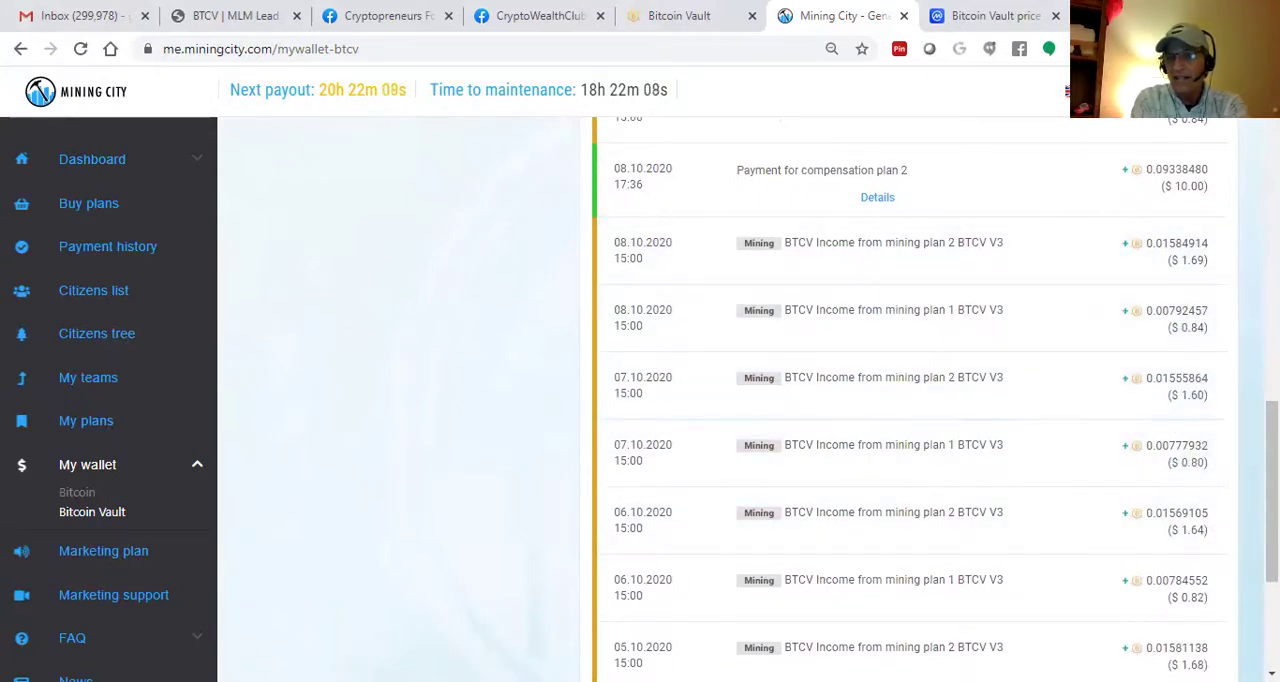
{"action": "left_click_drag", "start_coordinate": [1271, 470], "coordinate": [1271, 620]}
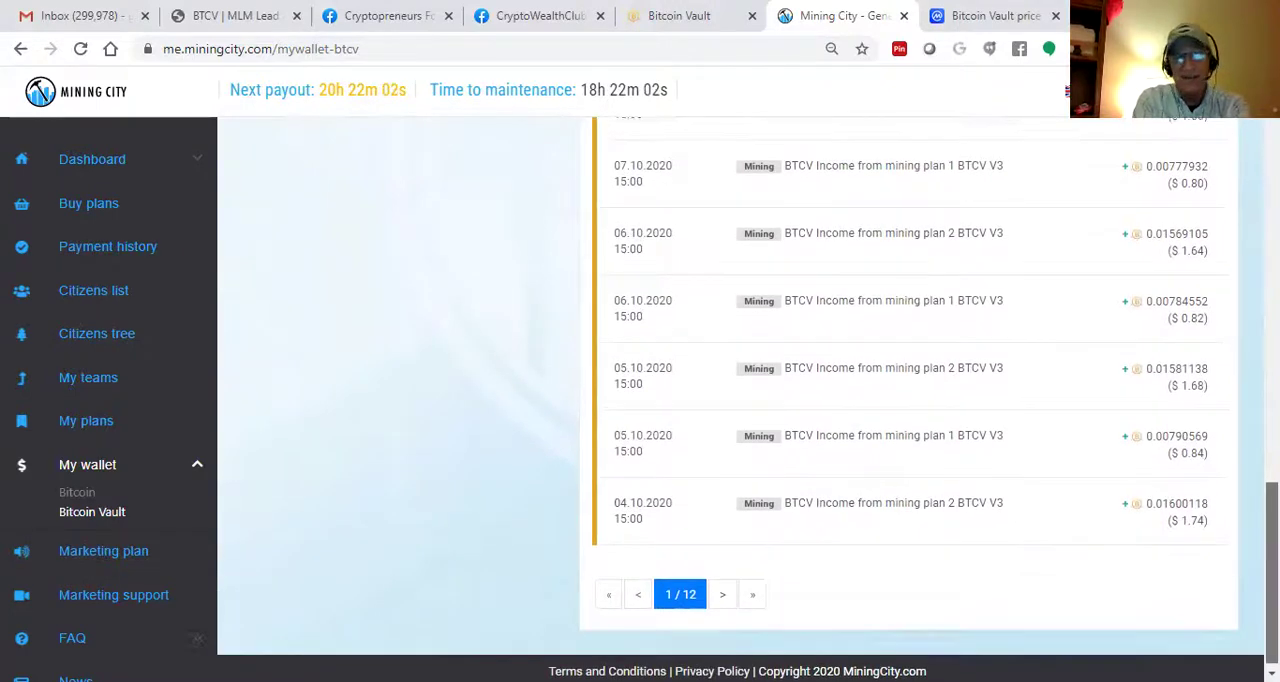
{"action": "left_click_drag", "start_coordinate": [1271, 580], "coordinate": [1271, 140]}
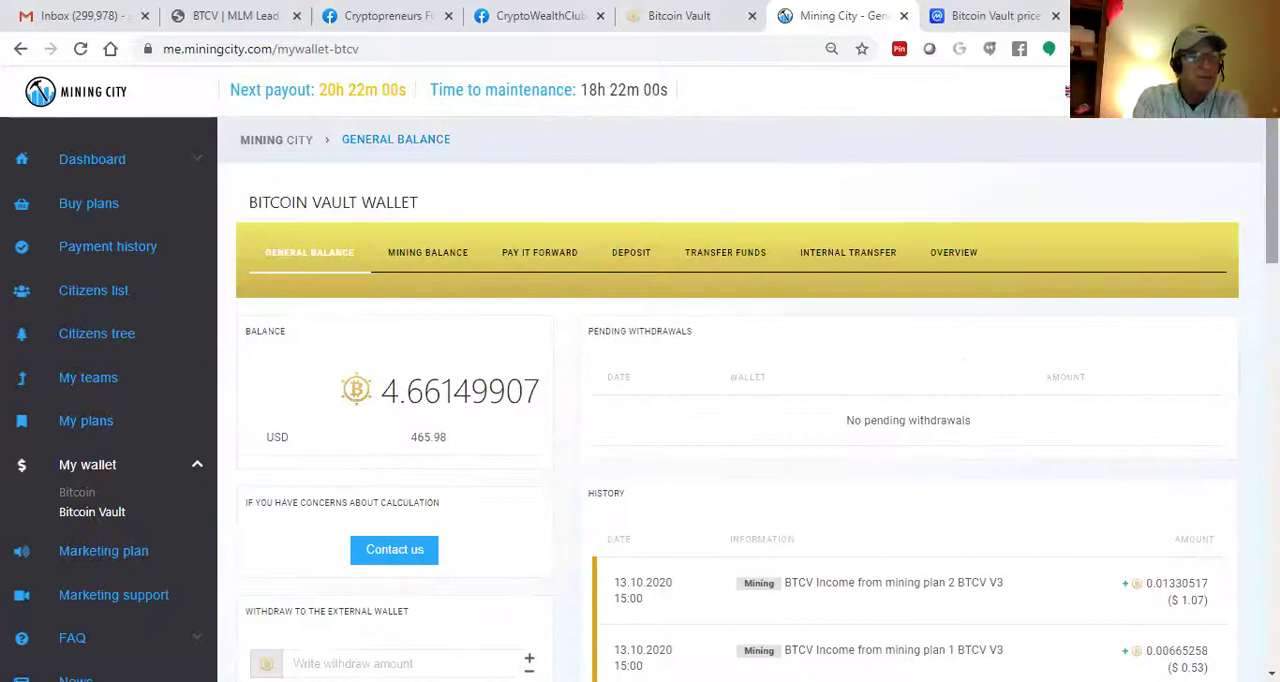
Open My plans to view the Standard and Bronze plans totalling 18.00 TH/s
{"action": "left_click", "coordinate": [66, 427]}
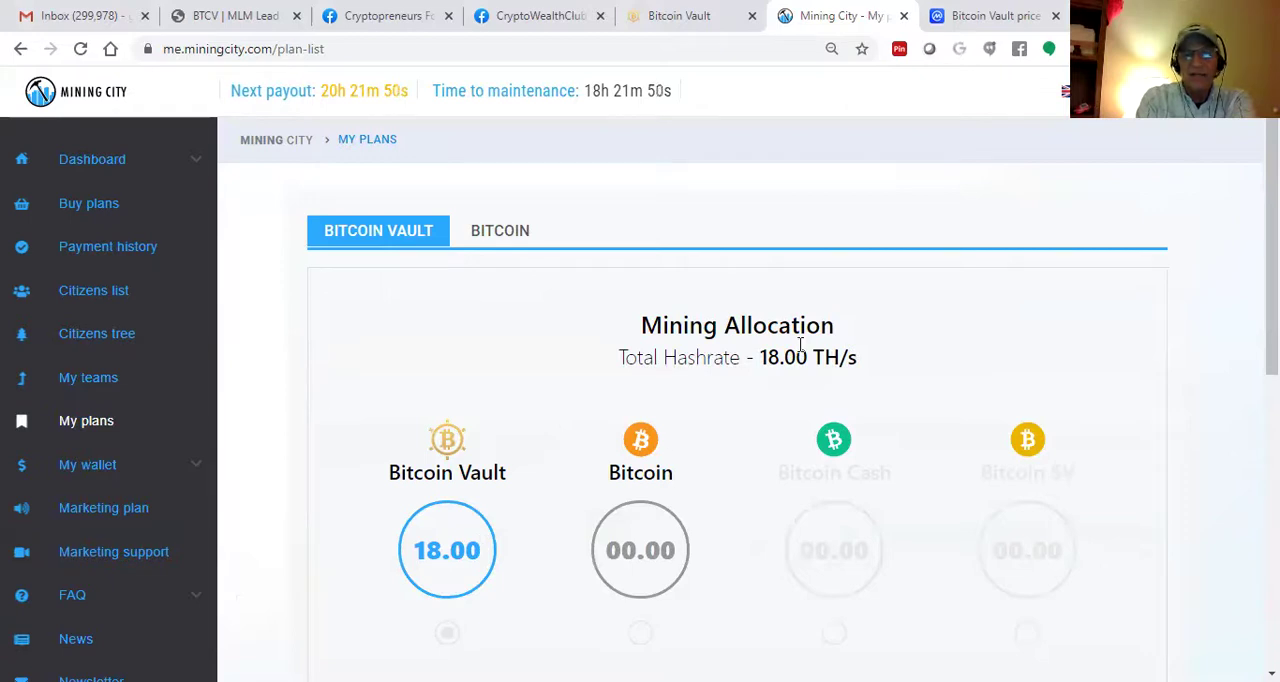
{"action": "left_click_drag", "start_coordinate": [1272, 240], "coordinate": [1272, 560]}
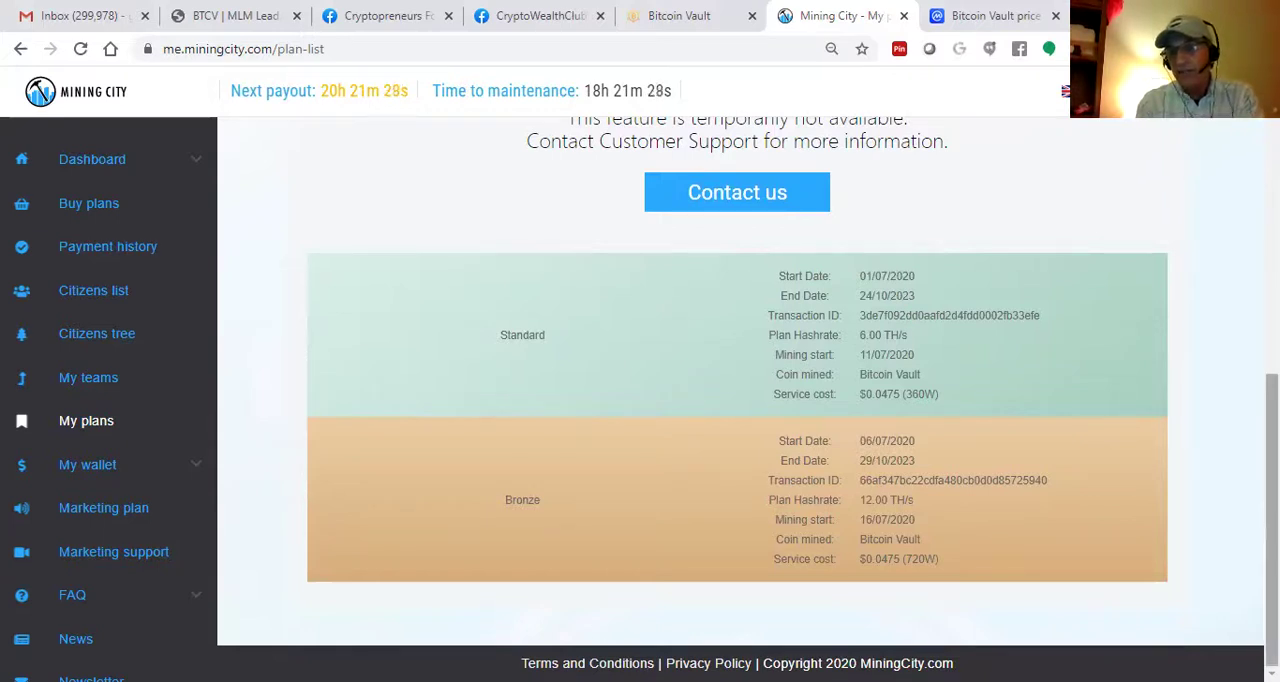
{"action": "left_click_drag", "start_coordinate": [1271, 520], "coordinate": [1271, 200]}
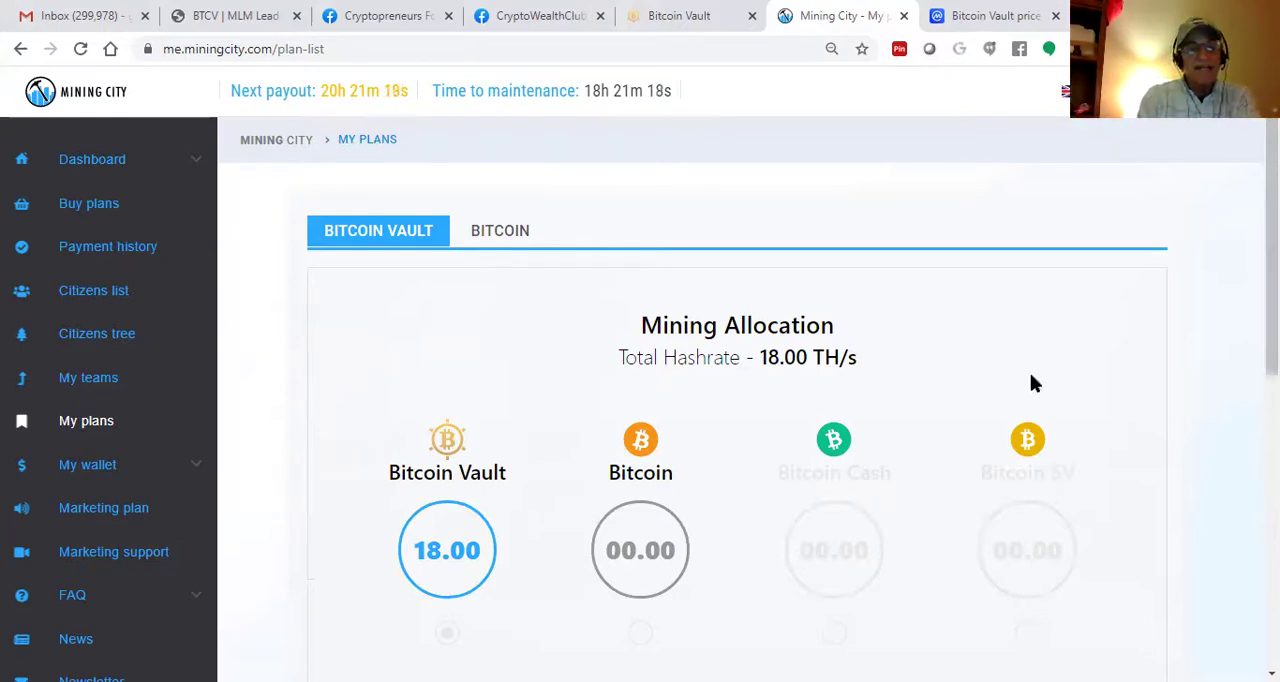
Check the citizens binary tree, then return to My Teams listing Team A and Team B members
{"action": "left_click", "coordinate": [88, 377]}
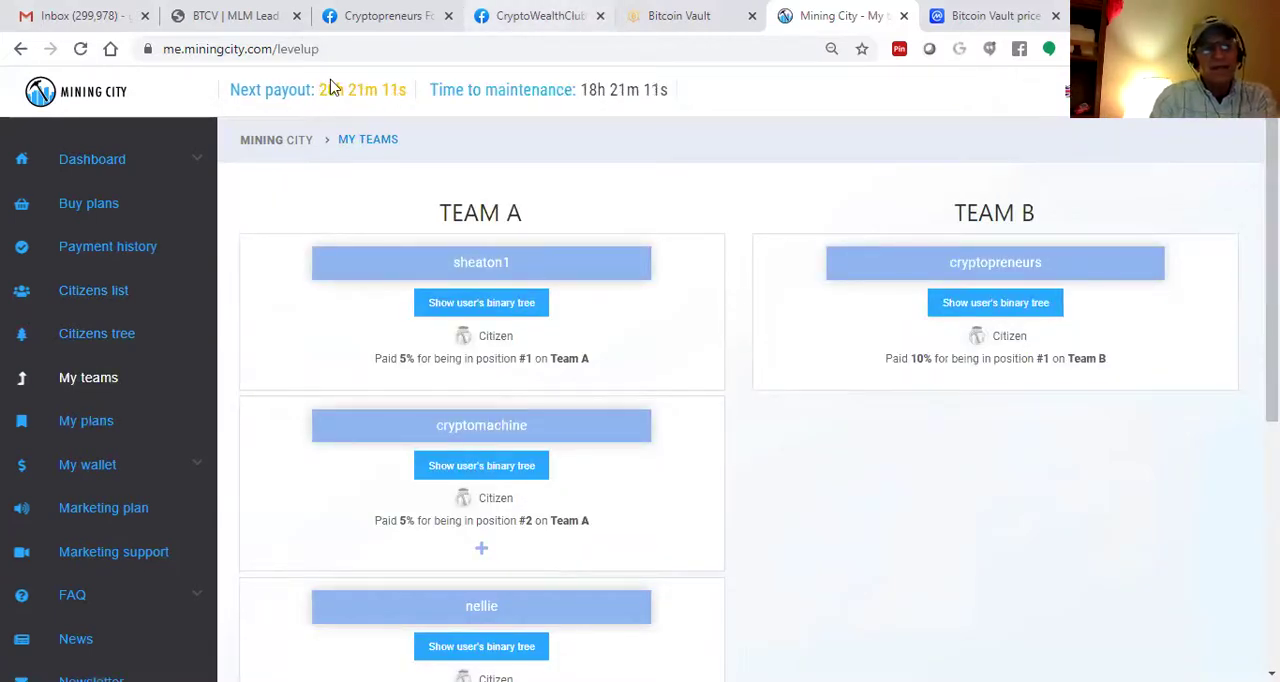
{"action": "left_click", "coordinate": [85, 338]}
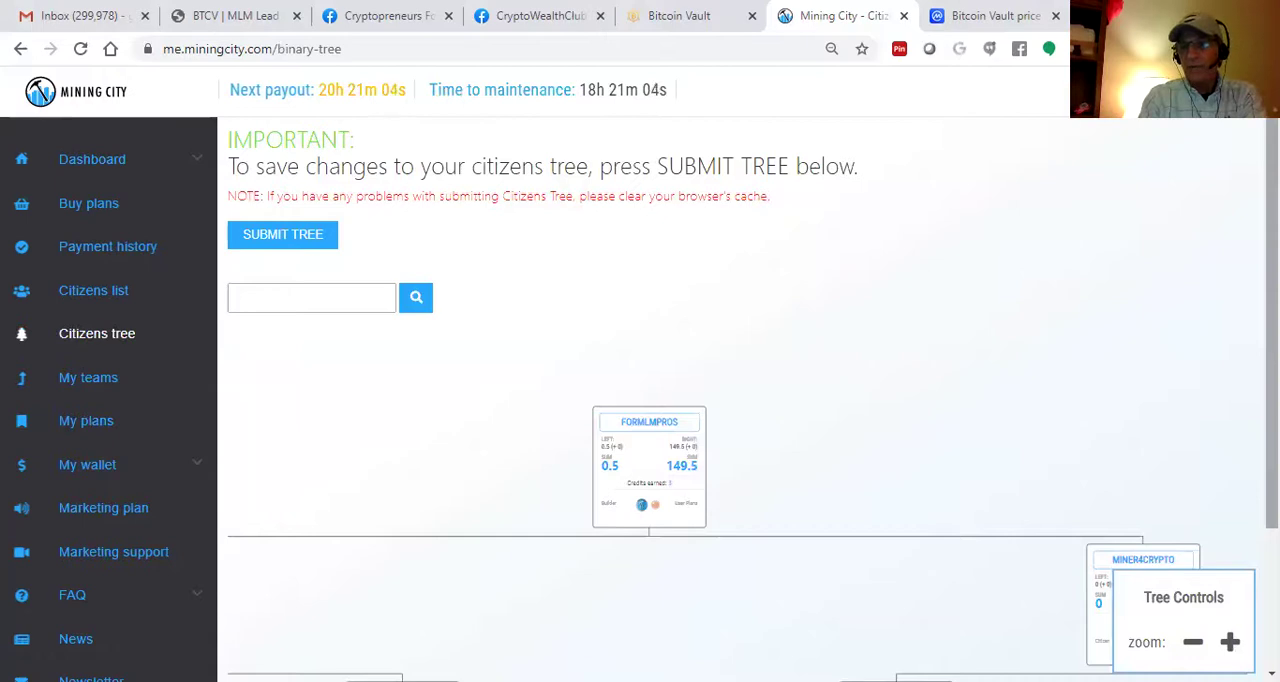
{"action": "scroll", "coordinate": [900, 400], "scroll_direction": "down", "scroll_amount": 3}
{"action": "scroll", "coordinate": [1100, 400], "scroll_direction": "down", "scroll_amount": 1}
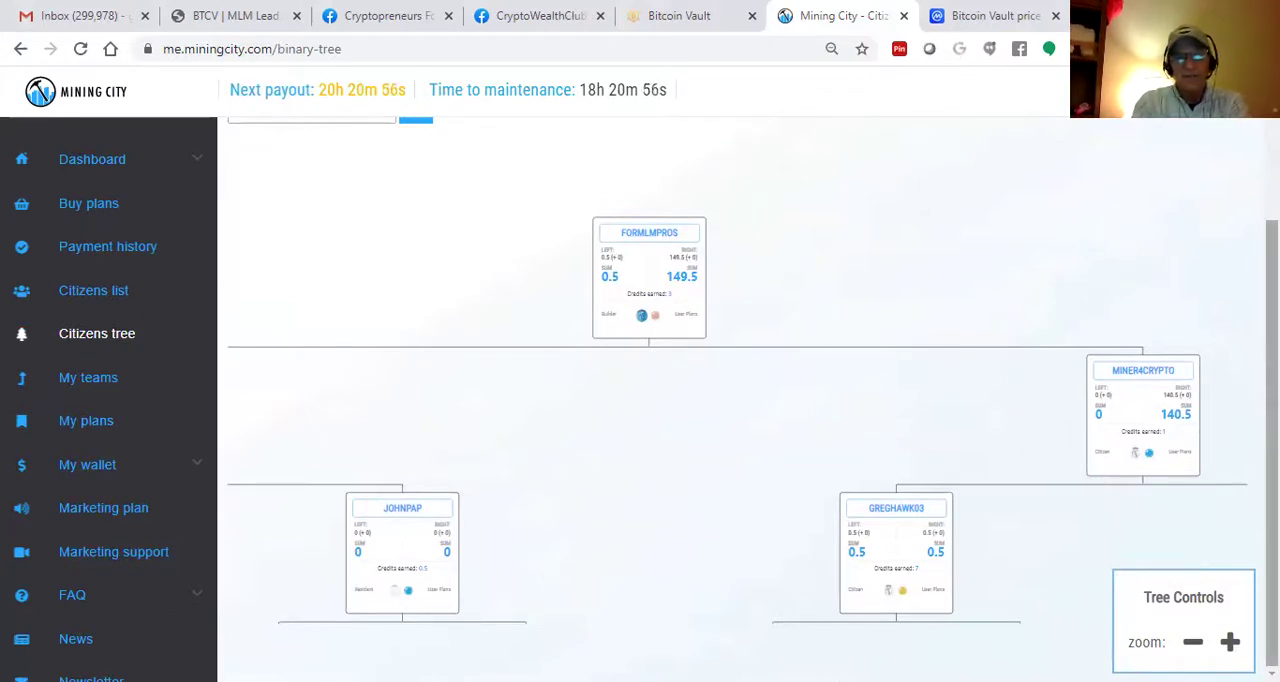
{"action": "scroll", "coordinate": [700, 400], "scroll_direction": "up", "scroll_amount": 5}
{"action": "scroll", "coordinate": [700, 400], "scroll_direction": "down", "scroll_amount": 4}
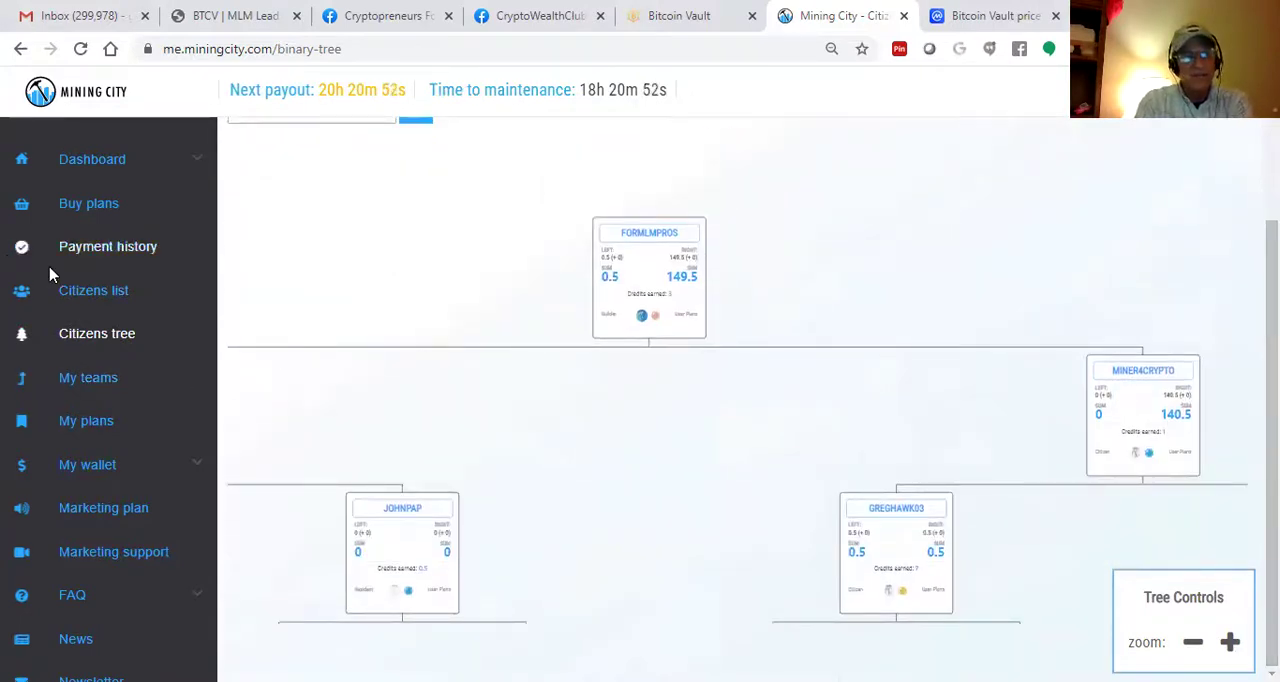
{"action": "left_click", "coordinate": [110, 340]}
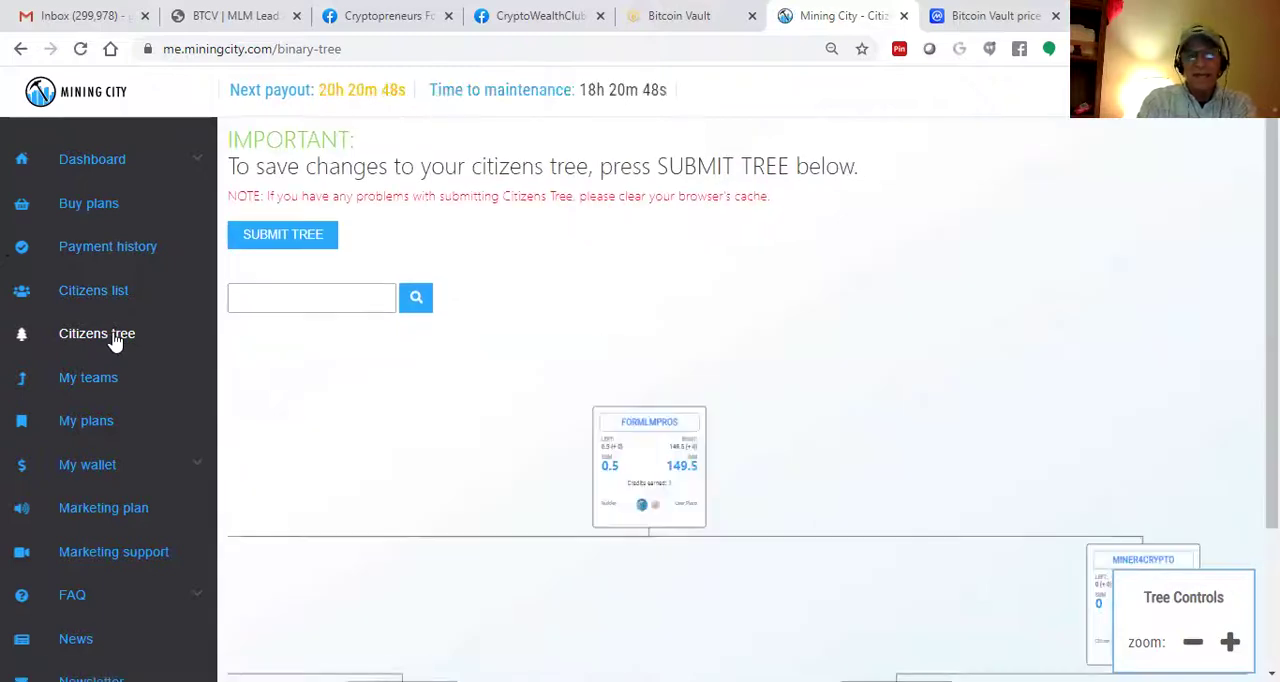
{"action": "left_click", "coordinate": [95, 378]}
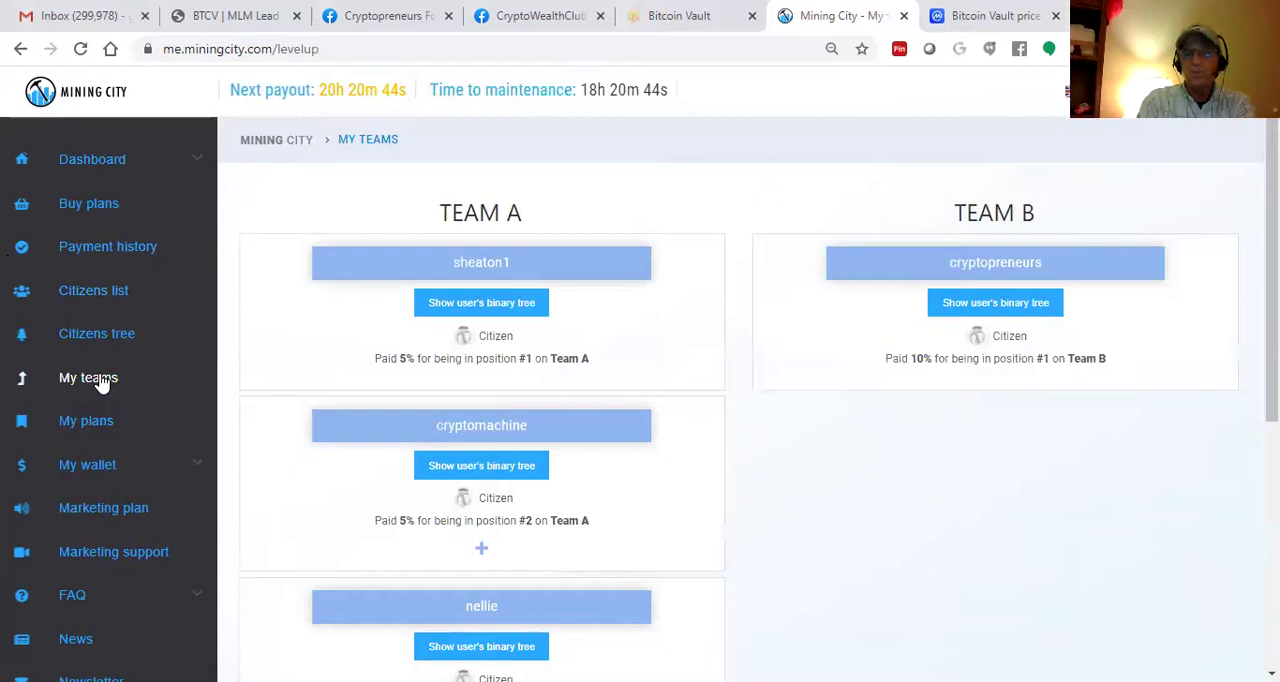
View page 2 of the Citizens list, then switch to the Bitcoin Vault website
{"action": "left_click", "coordinate": [94, 293]}
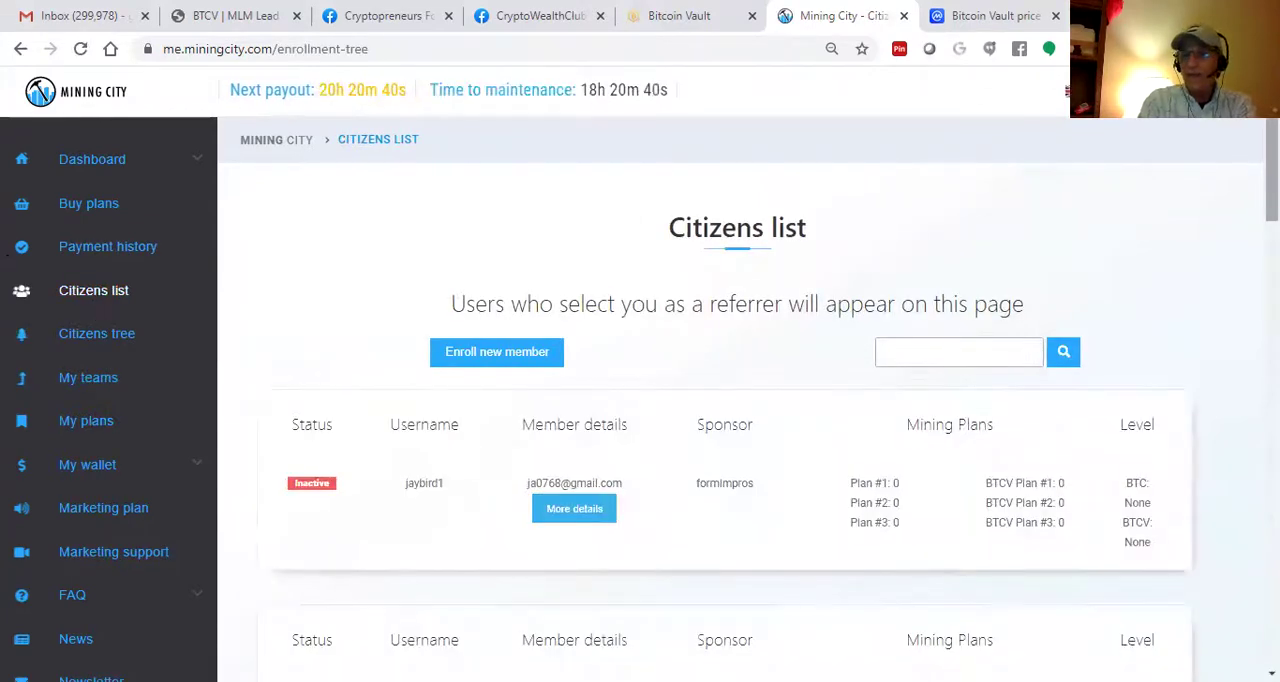
{"action": "left_click_drag", "start_coordinate": [1272, 170], "coordinate": [1272, 600]}
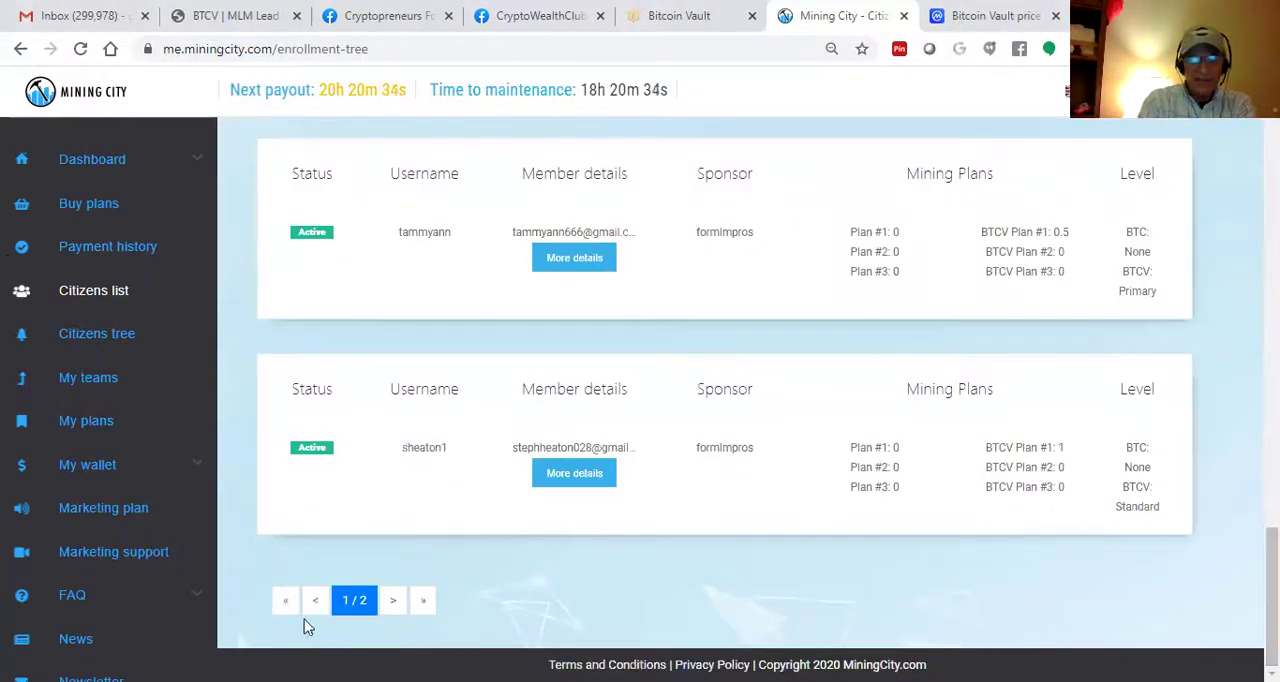
{"action": "left_click", "coordinate": [355, 600]}
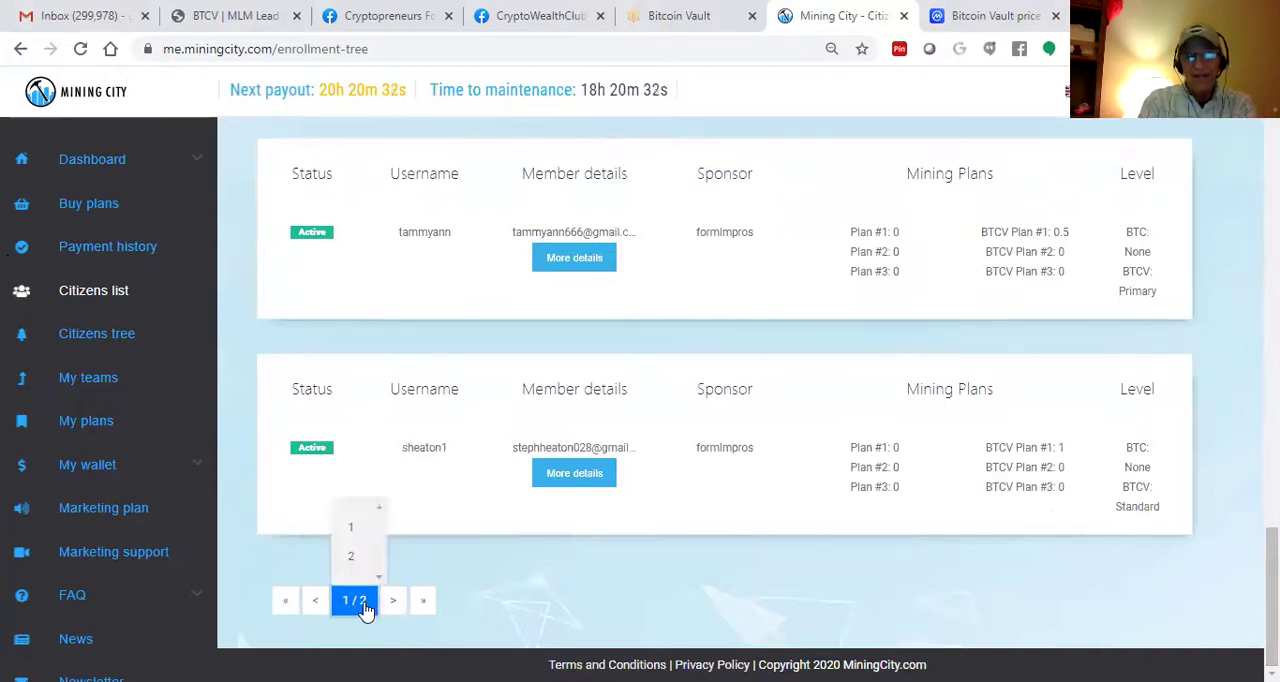
{"action": "left_click", "coordinate": [351, 557]}
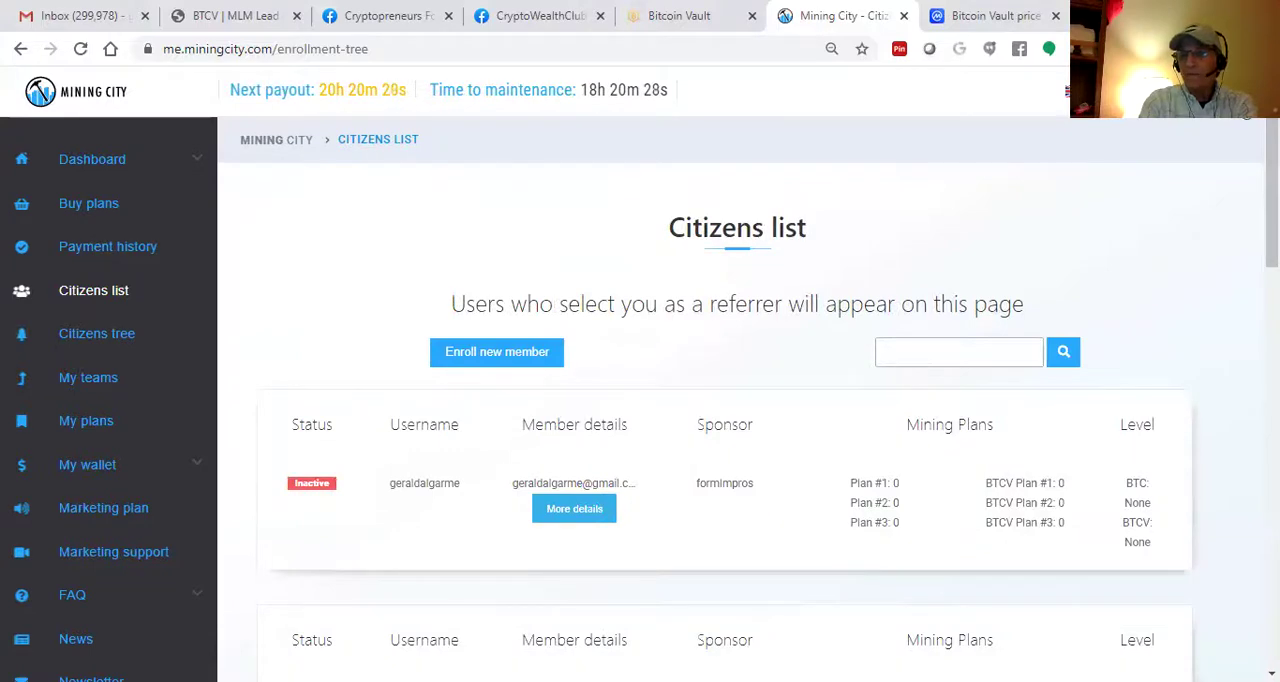
{"action": "mouse_move", "coordinate": [1271, 190]}
{"action": "left_mouse_down"}
{"action": "mouse_move", "coordinate": [1271, 570]}
{"action": "mouse_move", "coordinate": [1271, 150]}
{"action": "left_mouse_up"}
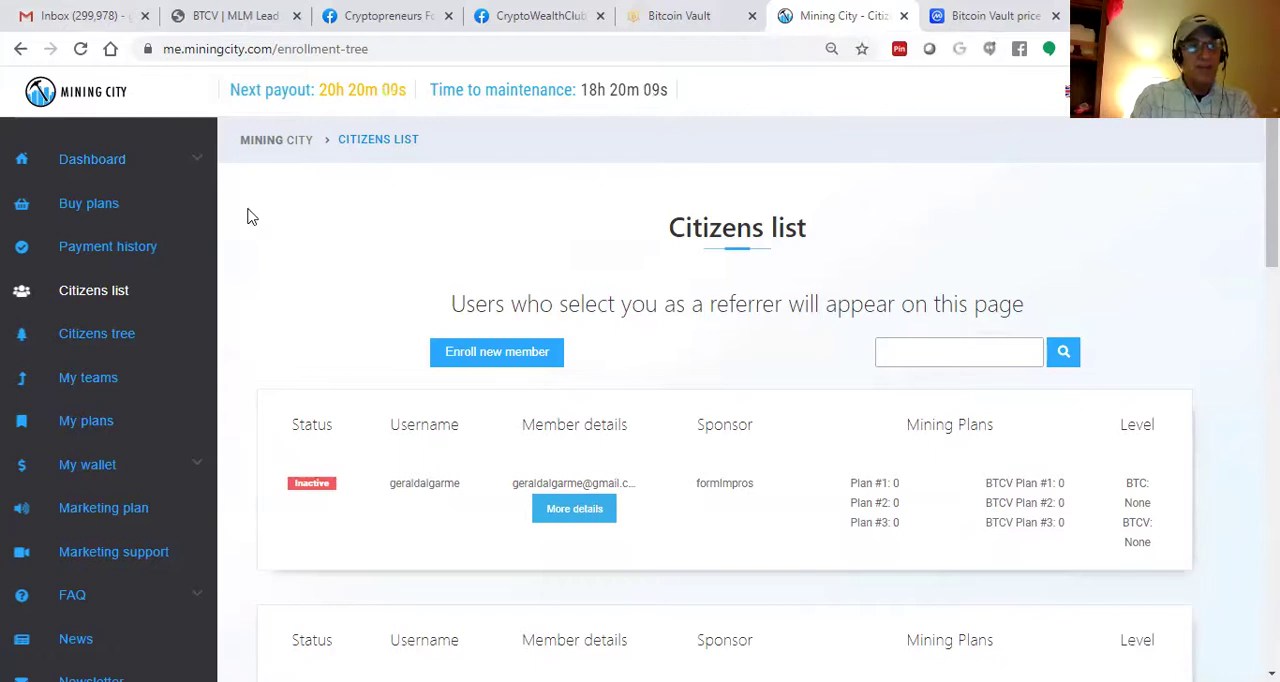
{"action": "left_click", "coordinate": [679, 15]}
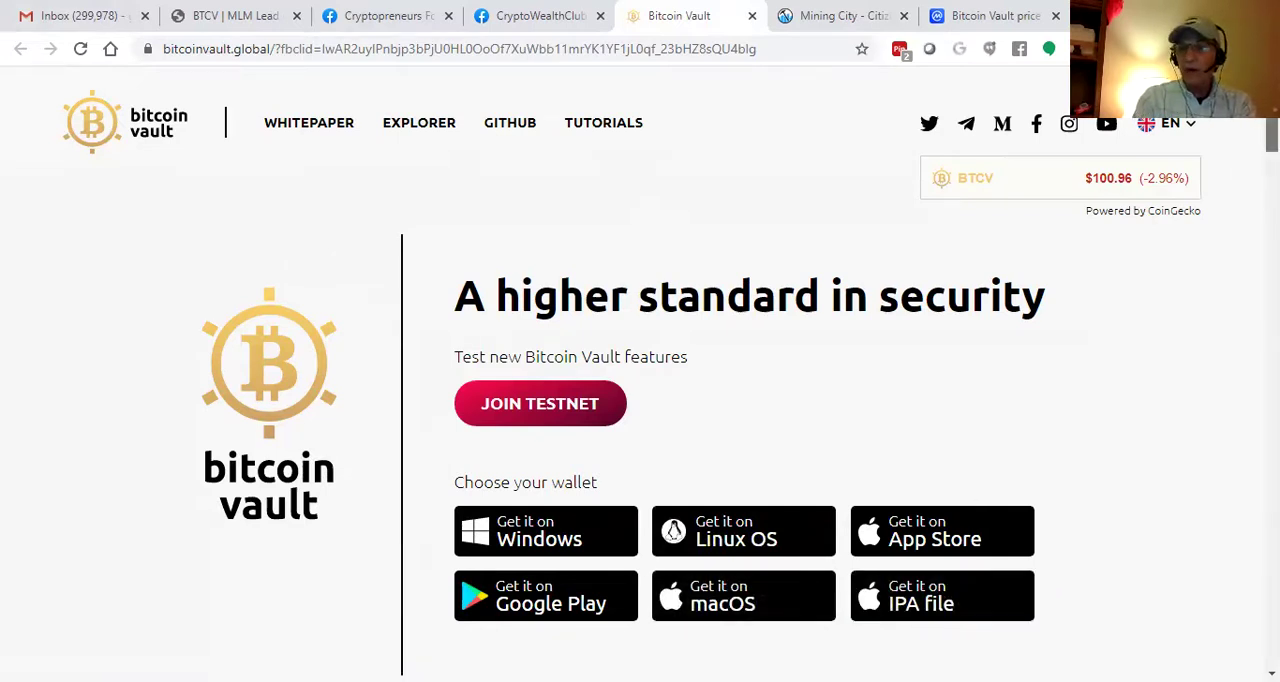
{"action": "left_click_drag", "start_coordinate": [1271, 135], "coordinate": [1271, 185]}
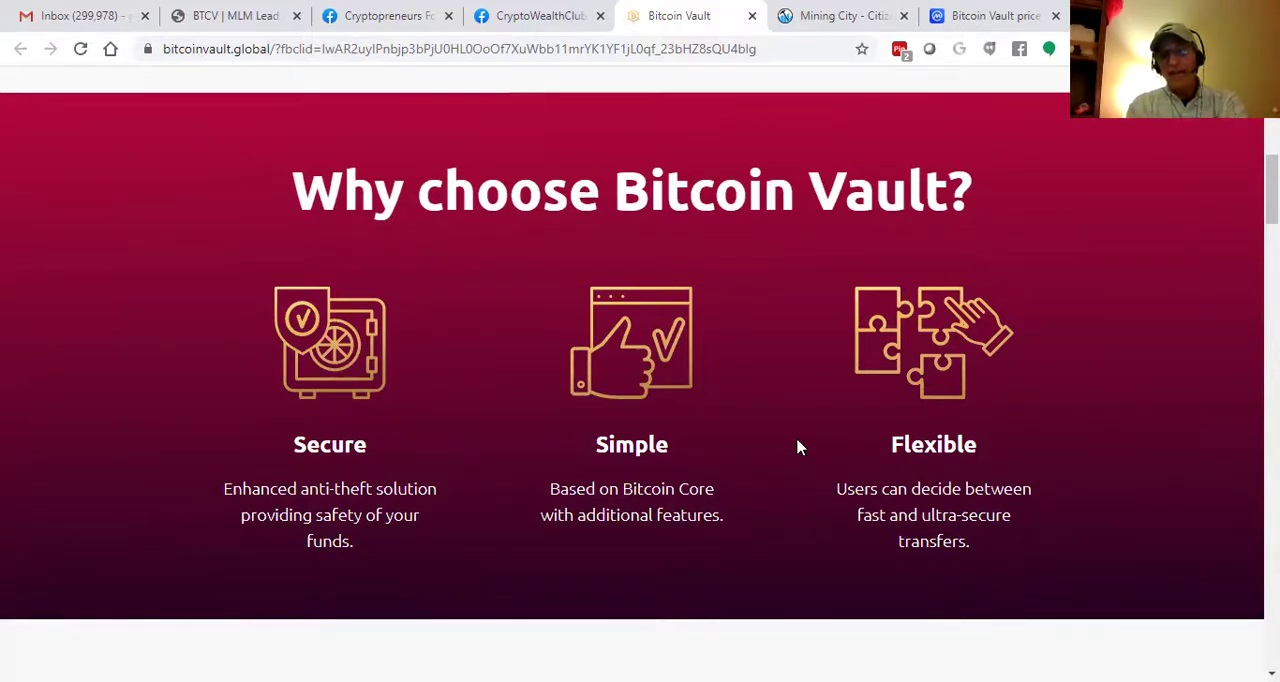
{"action": "scroll", "coordinate": [796, 437], "scroll_direction": "down", "scroll_amount": 5}
{"action": "scroll", "coordinate": [796, 437], "scroll_direction": "down", "scroll_amount": 3}
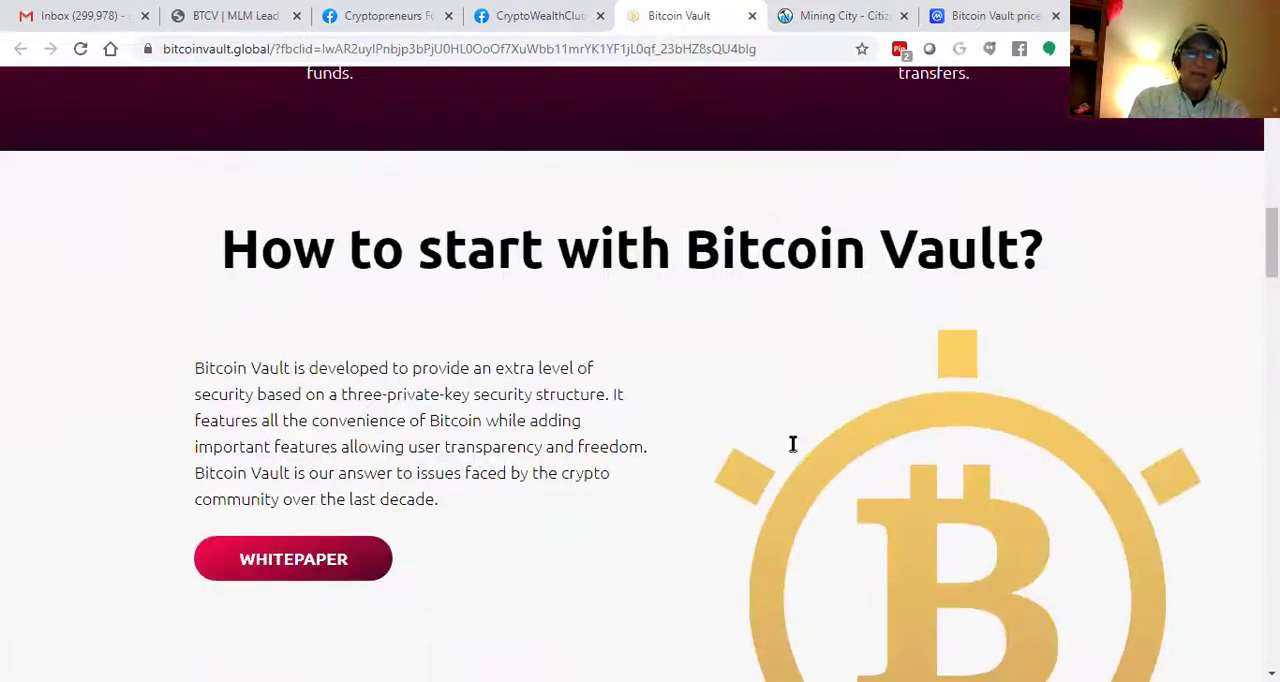
{"action": "scroll", "coordinate": [780, 220], "scroll_direction": "down", "scroll_amount": 3}
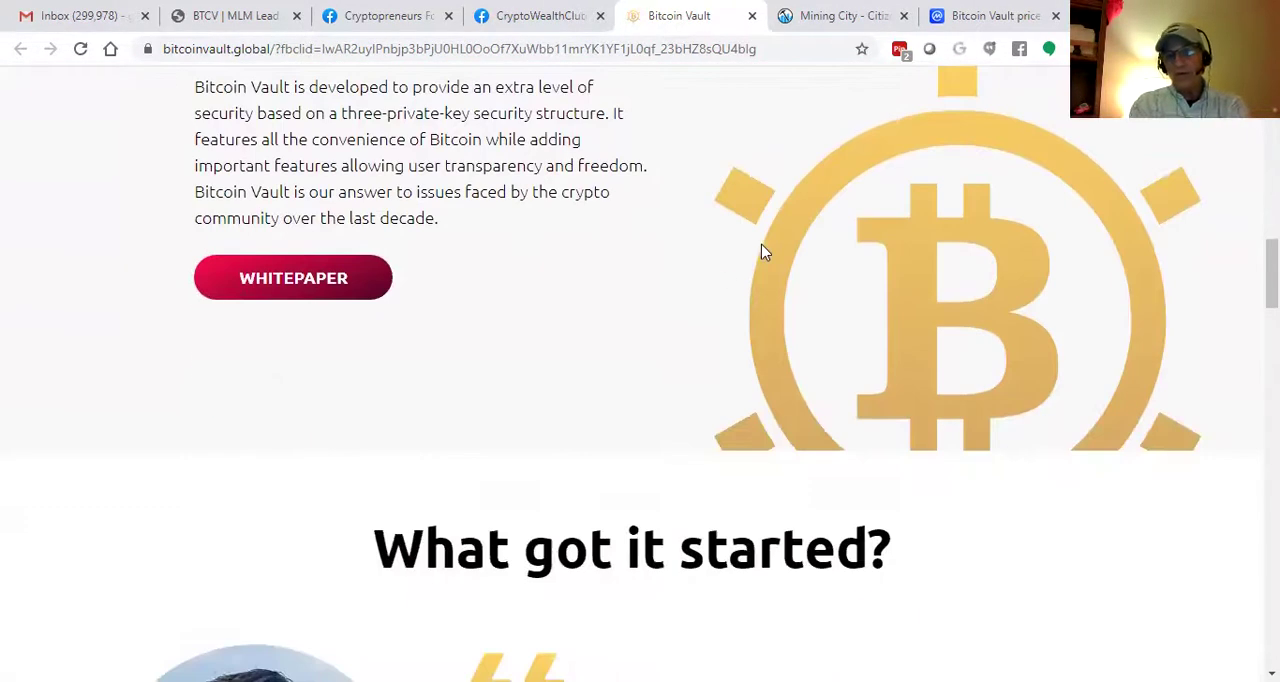
{"action": "scroll", "coordinate": [520, 320], "scroll_direction": "down", "scroll_amount": 3}
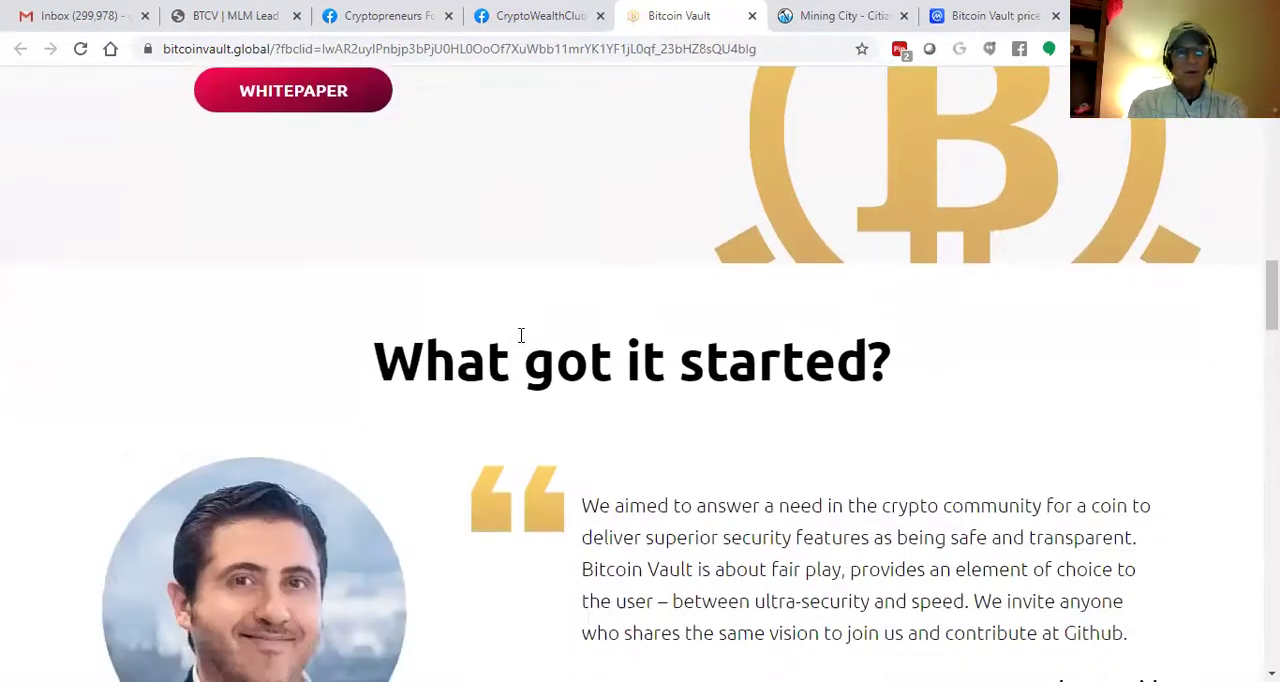
{"action": "scroll", "coordinate": [520, 330], "scroll_direction": "down", "scroll_amount": 3}
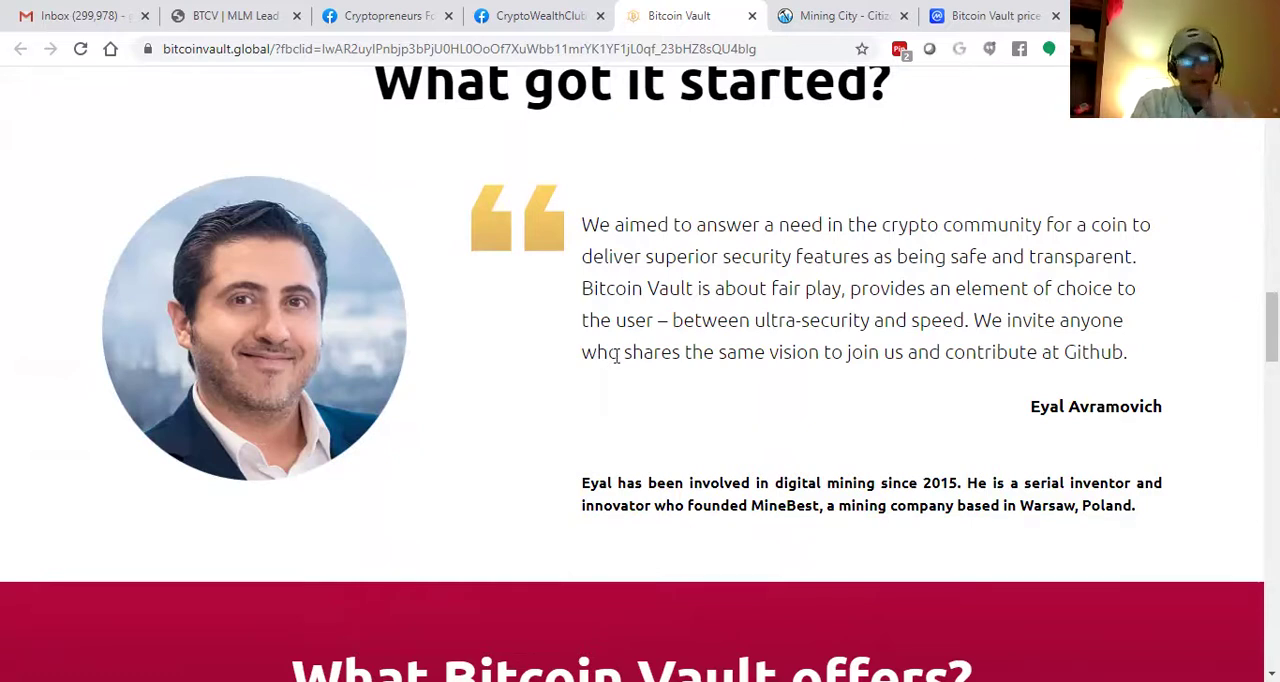
{"action": "scroll", "coordinate": [617, 358], "scroll_direction": "down", "scroll_amount": 3}
{"action": "scroll", "coordinate": [617, 358], "scroll_direction": "down", "scroll_amount": 1}
{"action": "scroll", "coordinate": [617, 358], "scroll_direction": "down", "scroll_amount": 3}
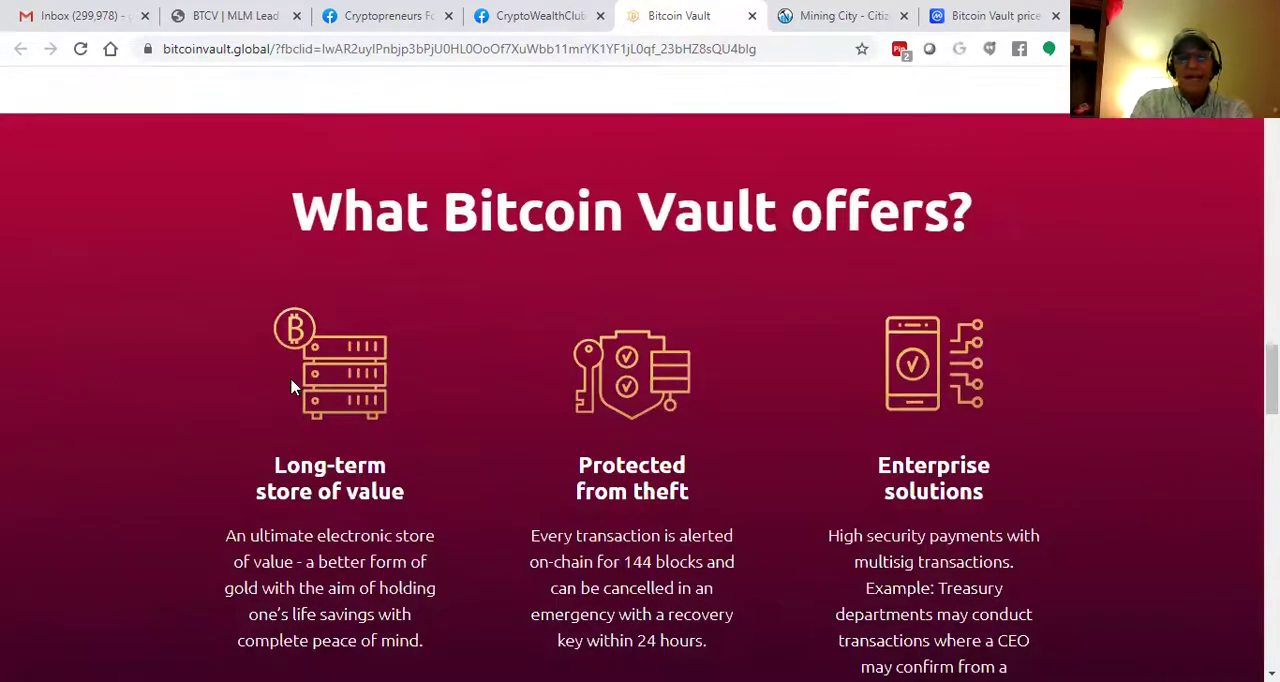
{"action": "scroll", "coordinate": [299, 505], "scroll_direction": "down", "scroll_amount": 1}
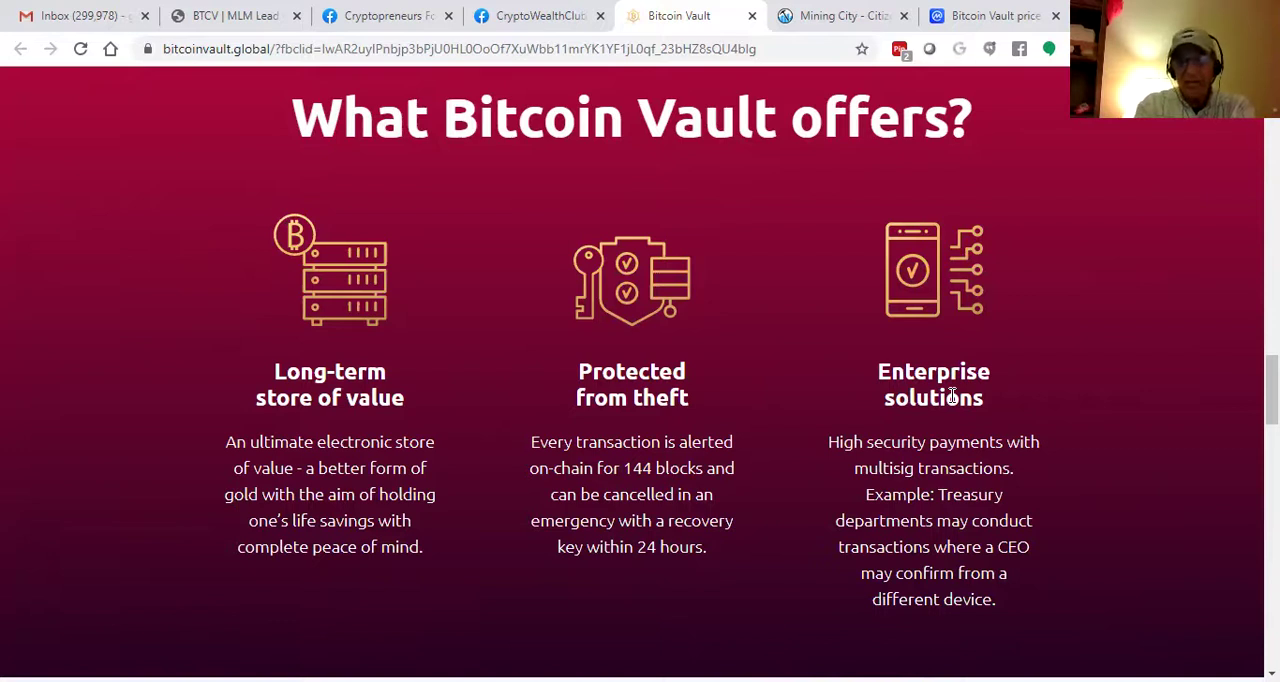
{"action": "scroll", "coordinate": [808, 454], "scroll_direction": "down", "scroll_amount": 2}
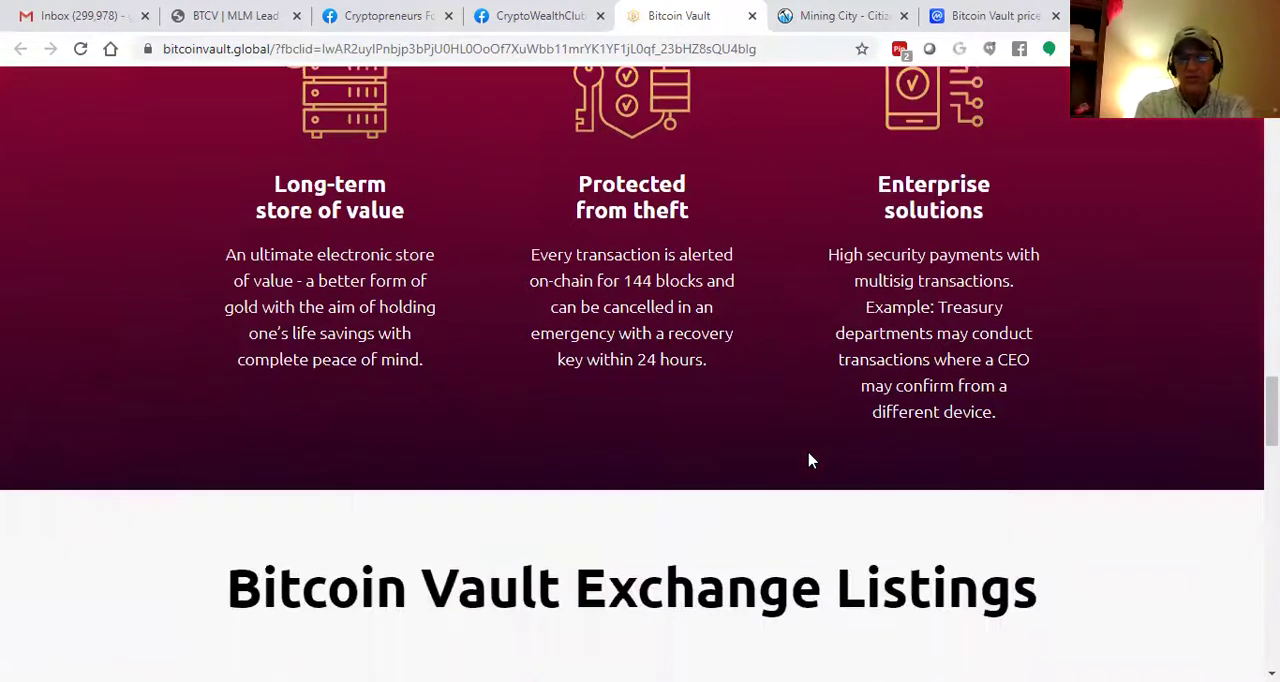
{"action": "scroll", "coordinate": [810, 459], "scroll_direction": "down", "scroll_amount": 4}
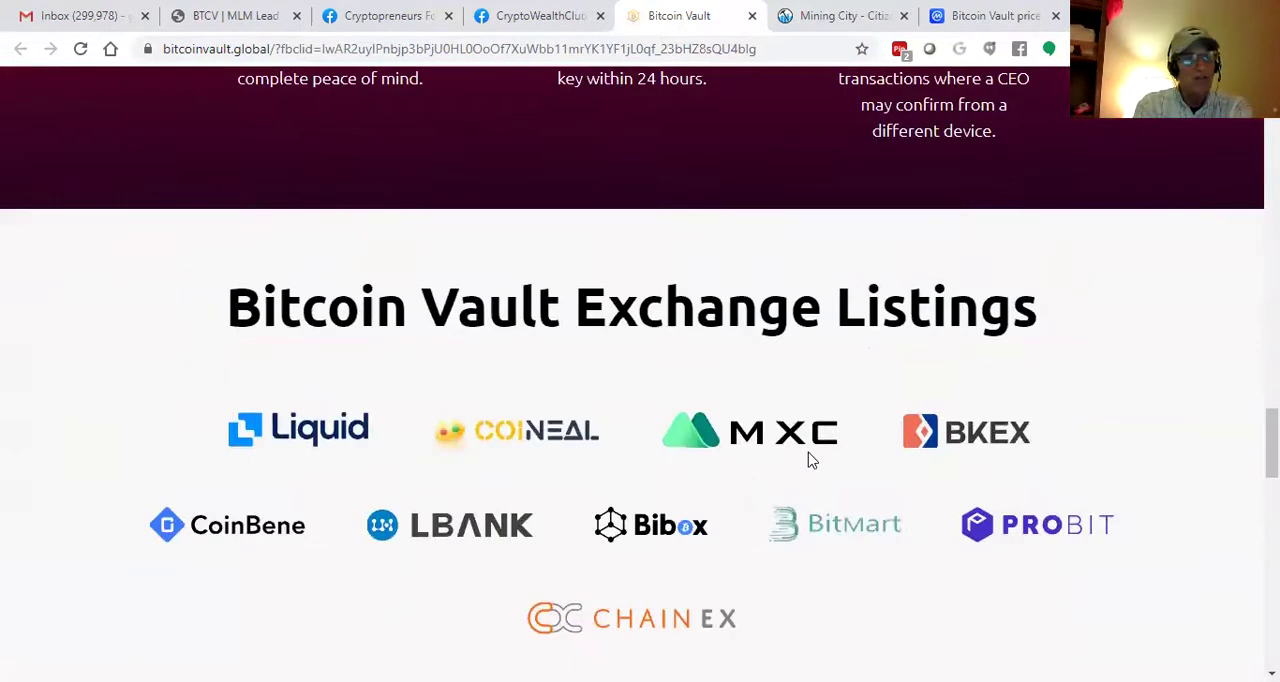
{"action": "scroll", "coordinate": [810, 459], "scroll_direction": "down", "scroll_amount": 1}
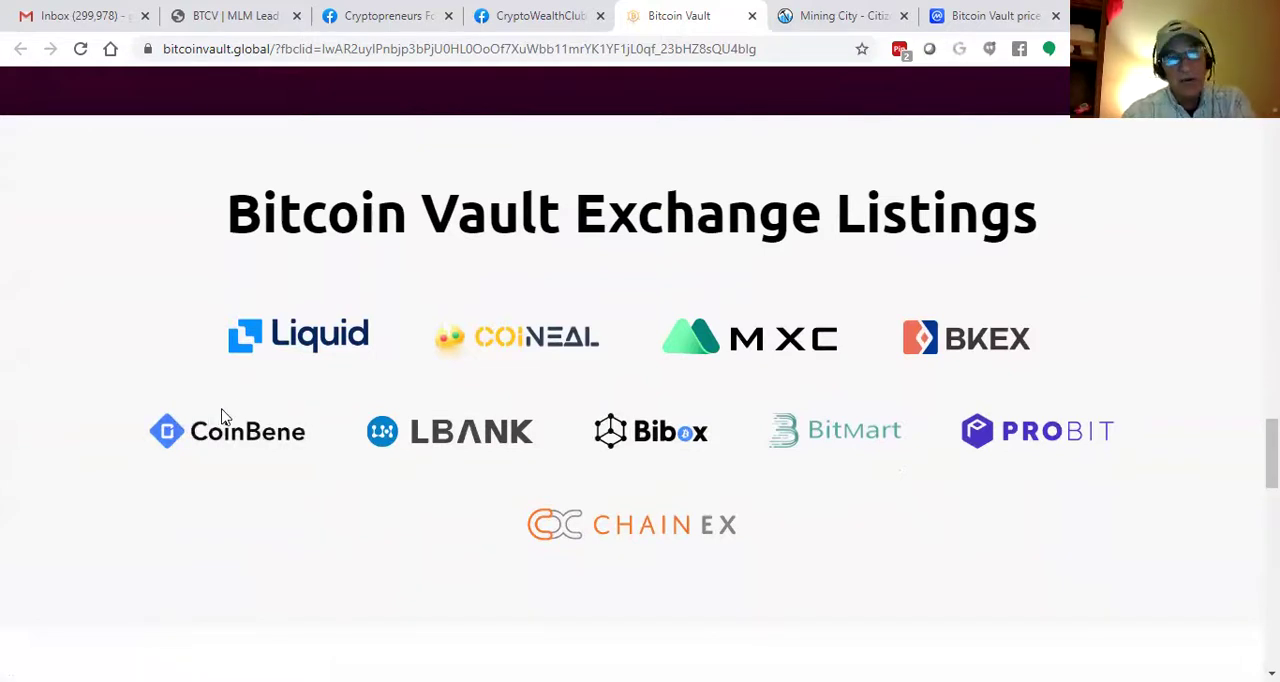
{"action": "scroll", "coordinate": [222, 415], "scroll_direction": "down", "scroll_amount": 4}
{"action": "scroll", "coordinate": [222, 415], "scroll_direction": "down", "scroll_amount": 2}
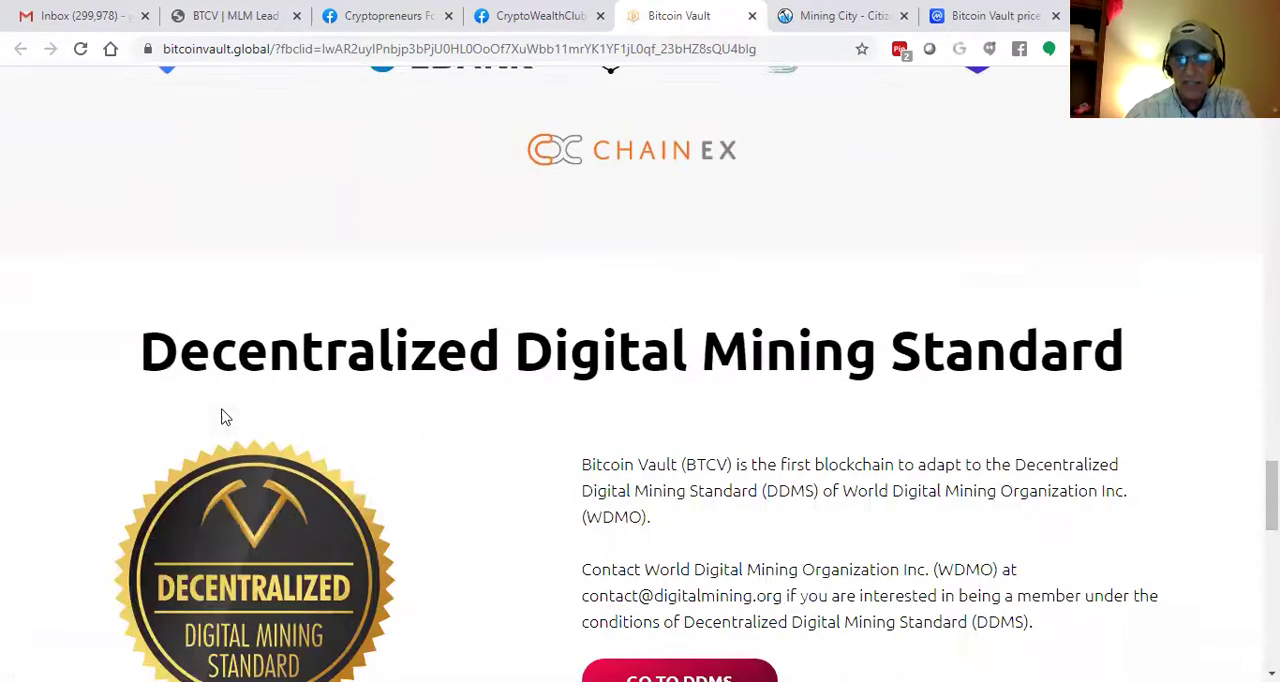
{"action": "scroll", "coordinate": [222, 415], "scroll_direction": "down", "scroll_amount": 1}
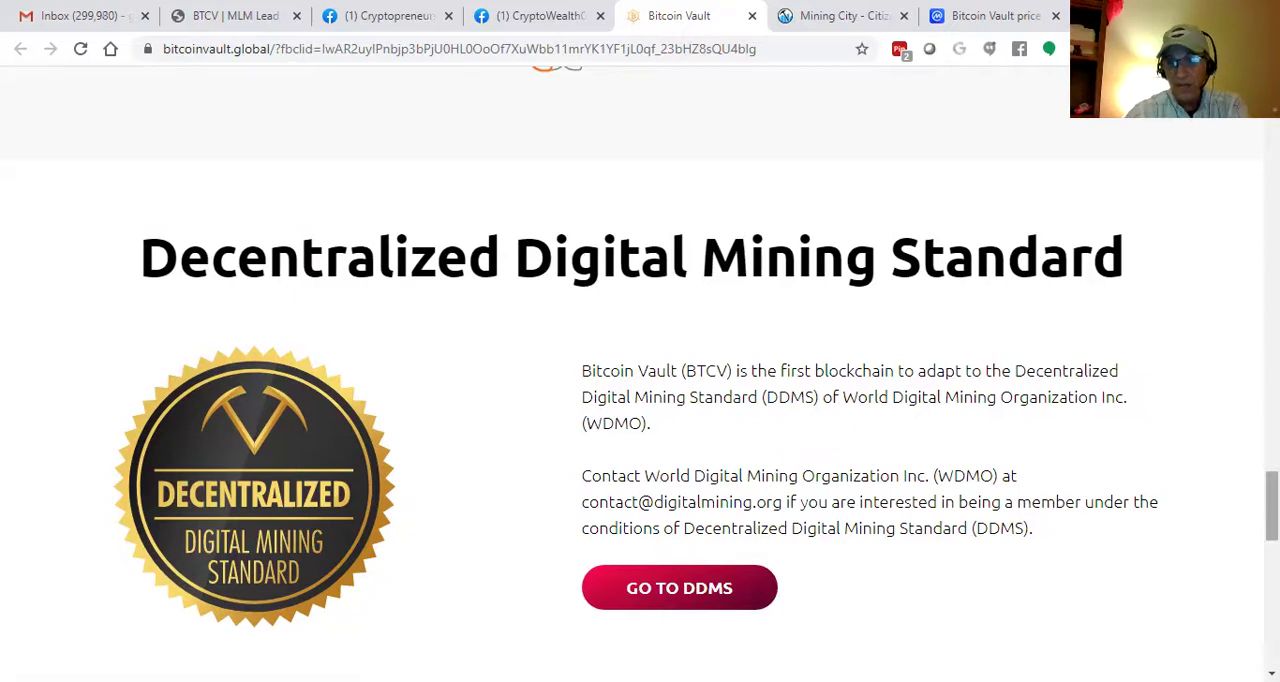
{"action": "left_click_drag", "start_coordinate": [1271, 505], "coordinate": [1271, 585]}
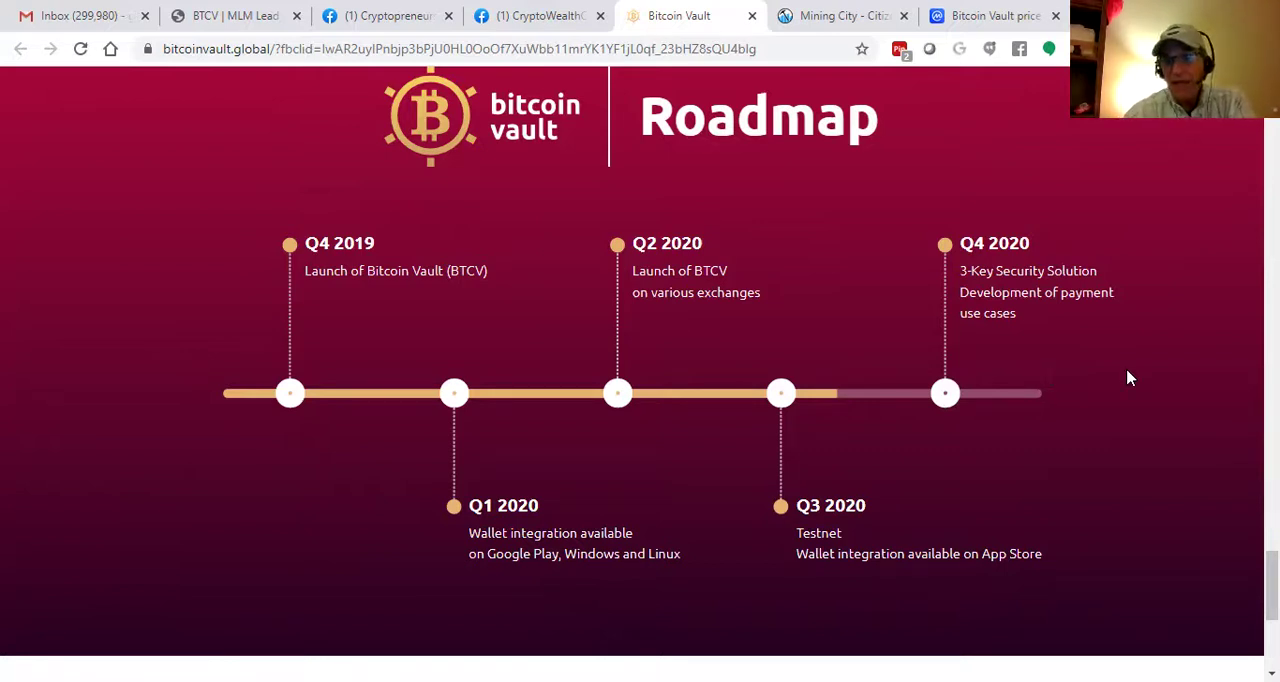
{"action": "scroll", "coordinate": [1129, 378], "scroll_direction": "down", "scroll_amount": 4}
{"action": "scroll", "coordinate": [1129, 378], "scroll_direction": "down", "scroll_amount": 2}
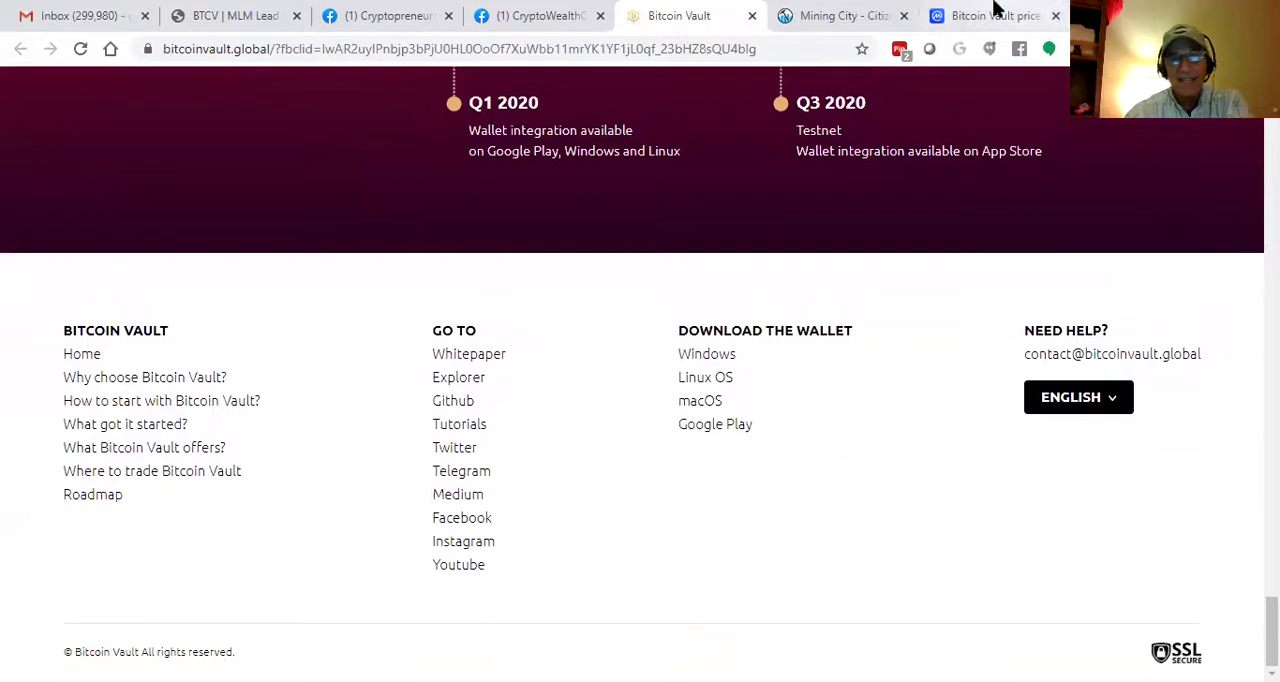
Switch from the Bitcoin Vault site to the CryptoWealthClub Facebook group
{"action": "left_click", "coordinate": [535, 16]}
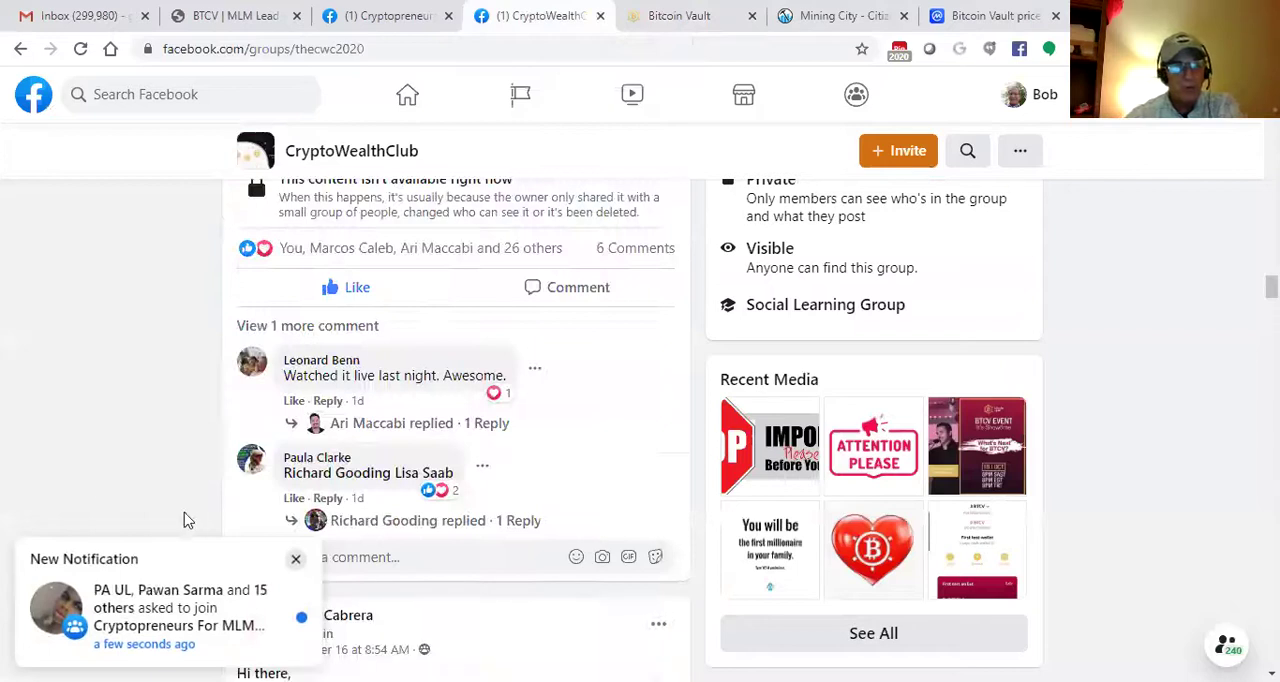
Dismiss the join-request notification on the CryptoWealthClub group page
{"action": "left_click", "coordinate": [295, 558]}
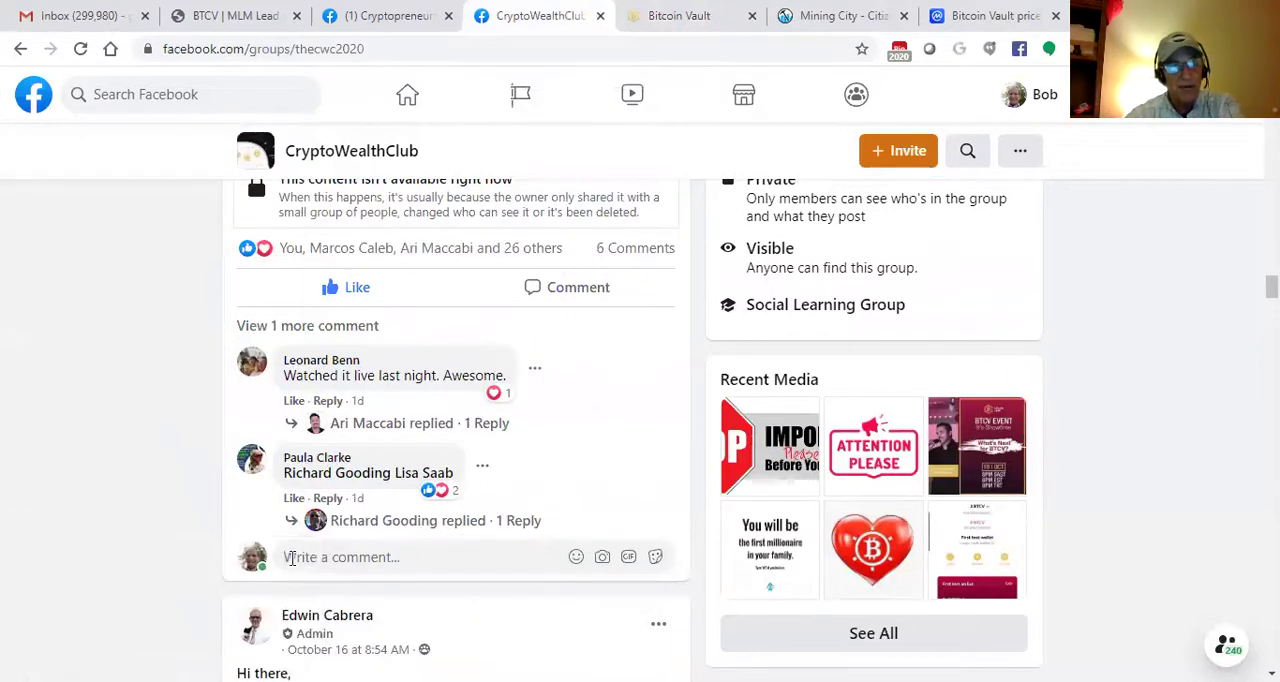
{"action": "left_click_drag", "start_coordinate": [1271, 287], "coordinate": [1271, 276]}
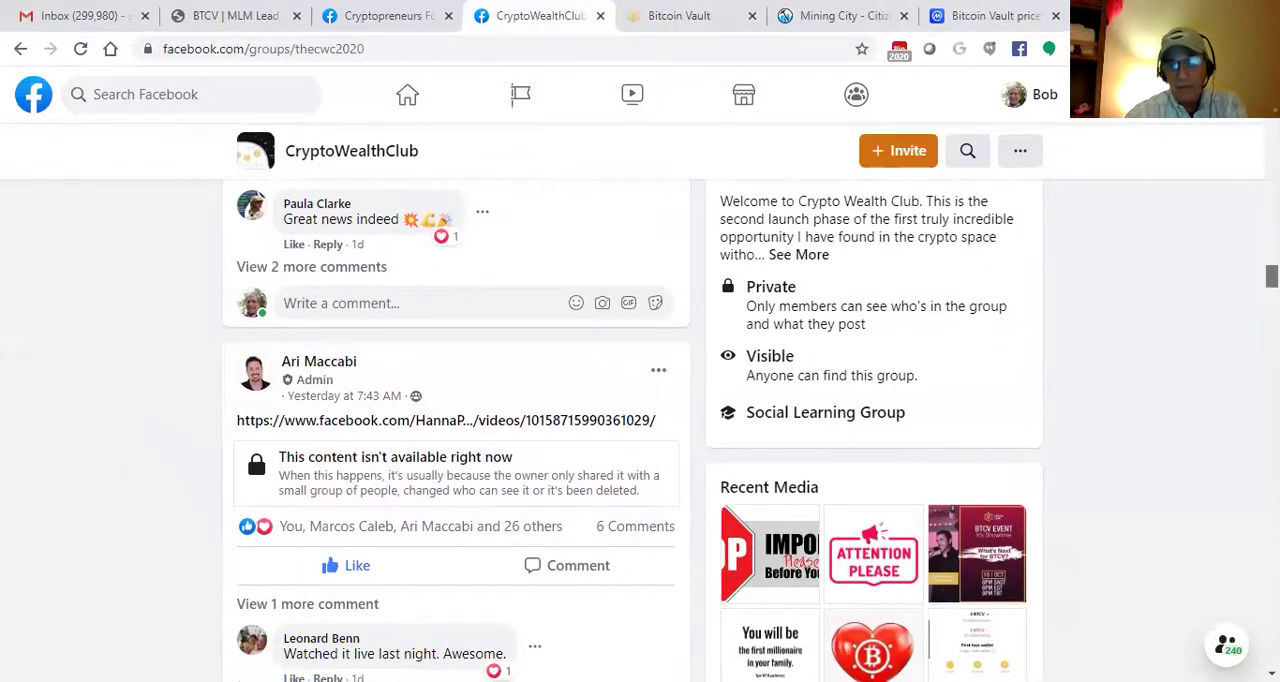
{"action": "left_click_drag", "start_coordinate": [1271, 276], "coordinate": [1271, 303]}
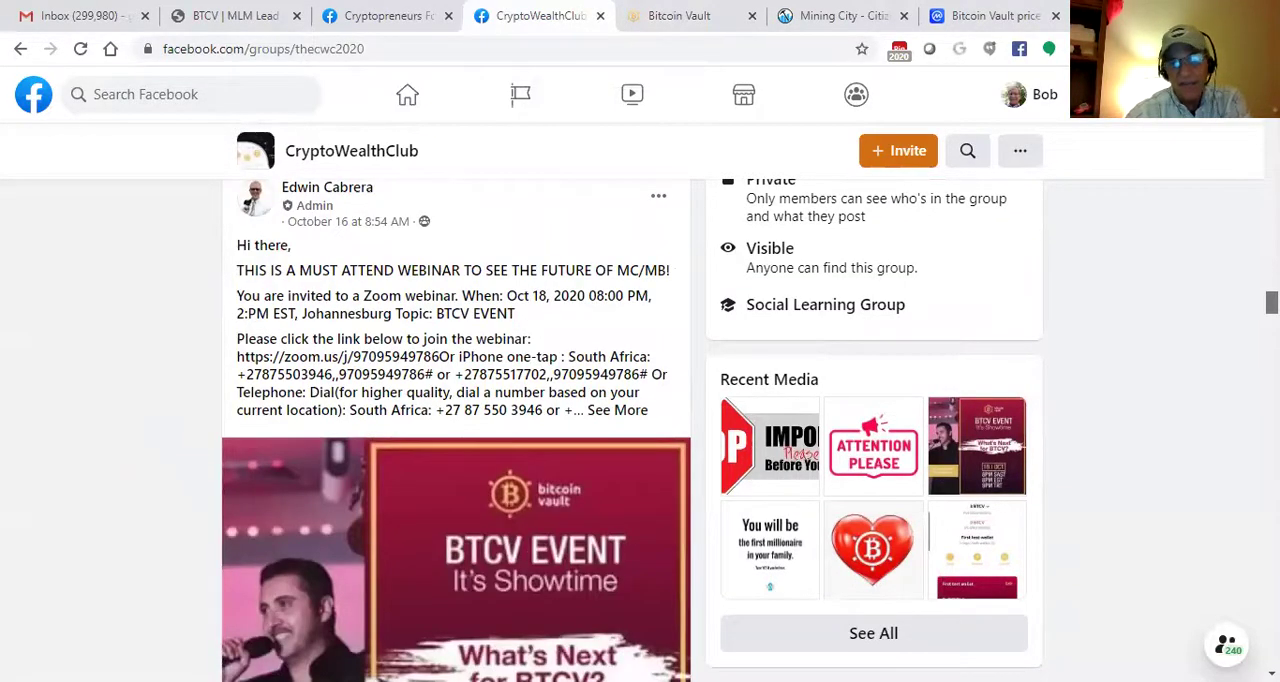
{"action": "left_click_drag", "start_coordinate": [1271, 300], "coordinate": [1271, 304]}
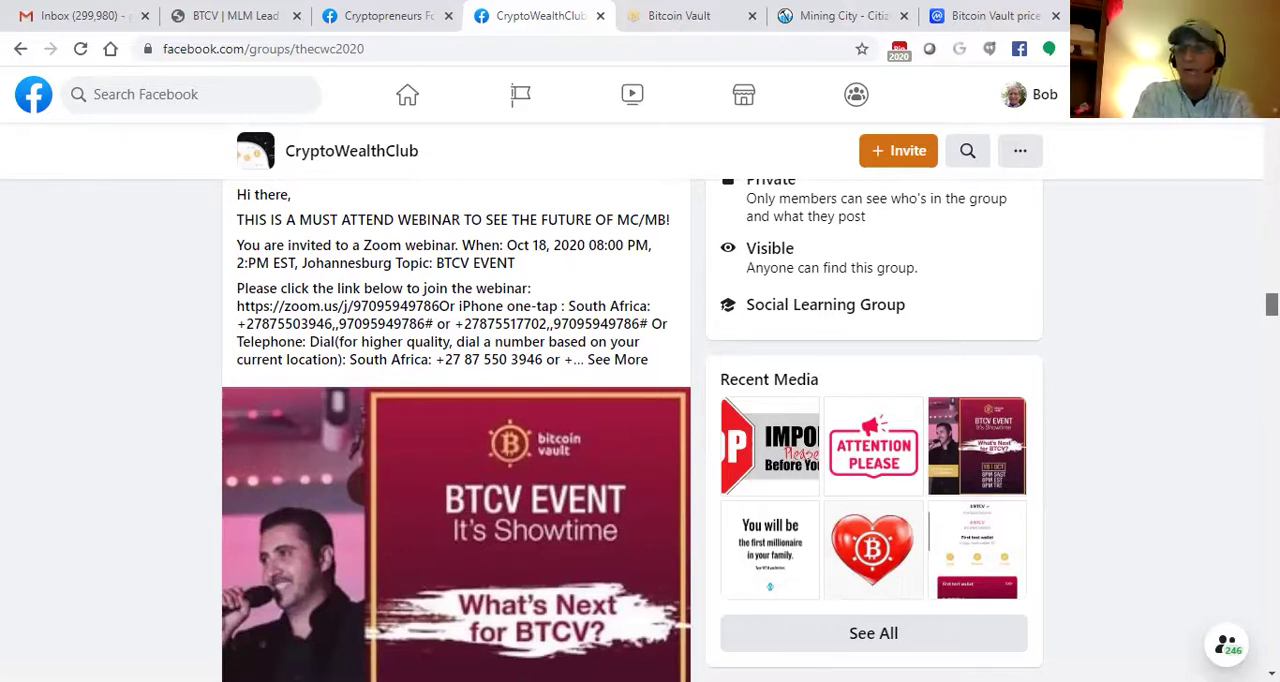
Scroll the CryptoWealthClub feed to Ari Maccabi's UPDATE post, dismissing stray context menus
{"action": "right_click", "coordinate": [1271, 300]}
{"action": "scroll", "coordinate": [1203, 270], "scroll_direction": "up", "scroll_amount": 2}
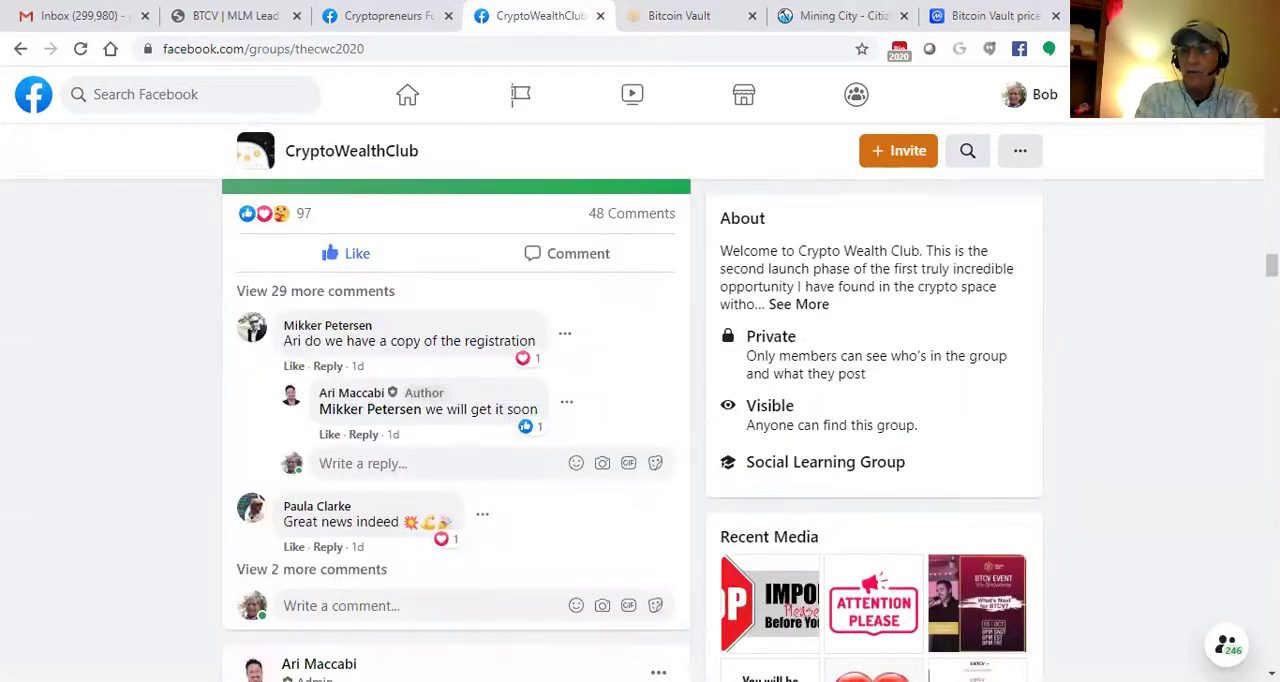
{"action": "mouse_move", "coordinate": [1271, 265]}
{"action": "left_mouse_down"}
{"action": "mouse_move", "coordinate": [1271, 307]}
{"action": "mouse_move", "coordinate": [1271, 190]}
{"action": "mouse_move", "coordinate": [1271, 220]}
{"action": "left_mouse_up"}
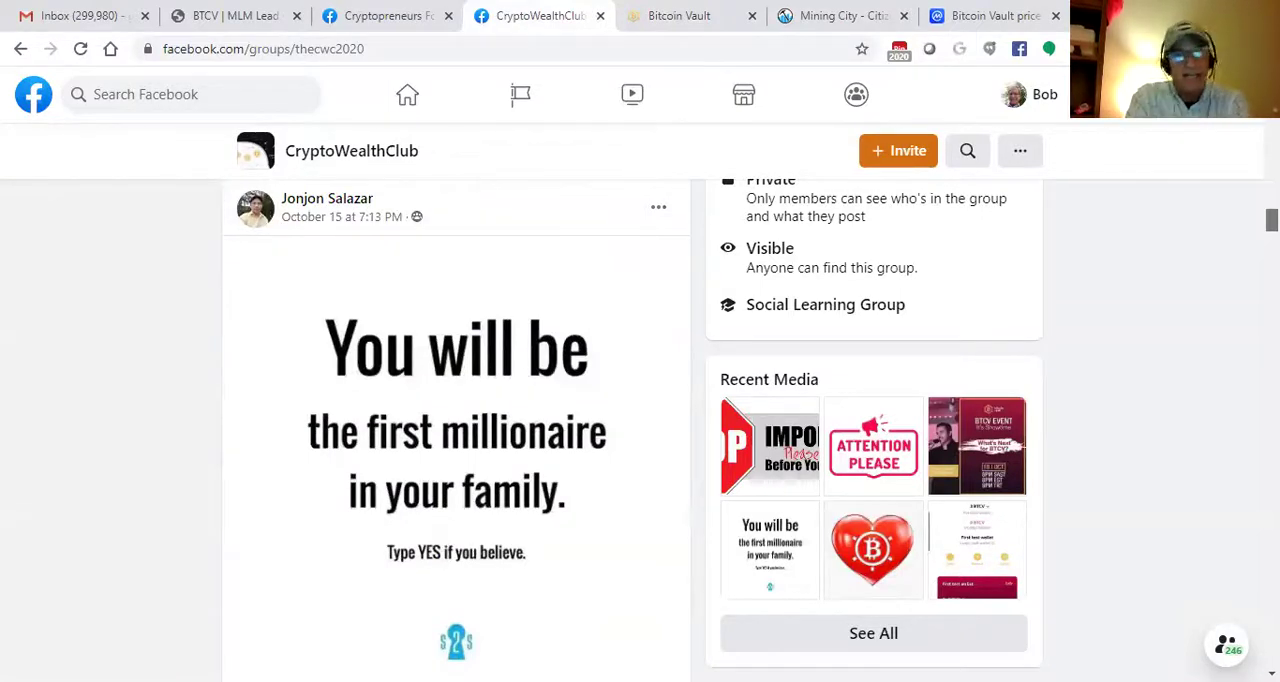
{"action": "left_click_drag", "start_coordinate": [1271, 220], "coordinate": [1271, 145]}
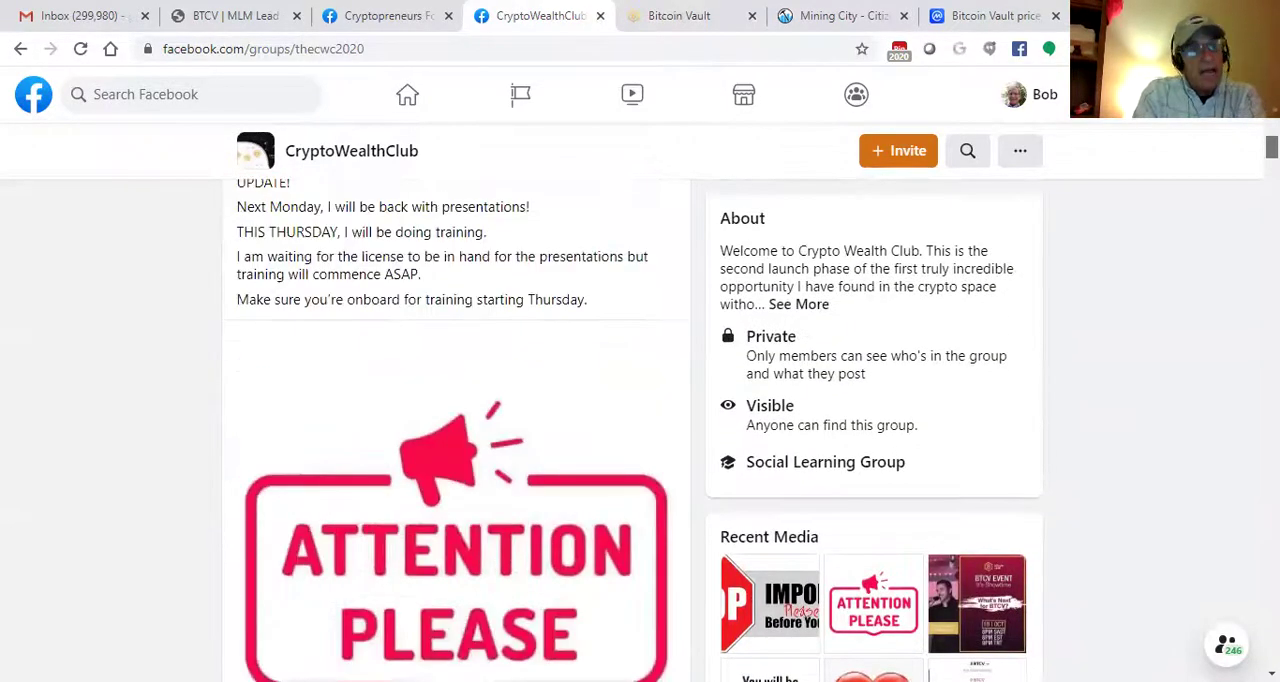
{"action": "right_click", "coordinate": [1268, 145]}
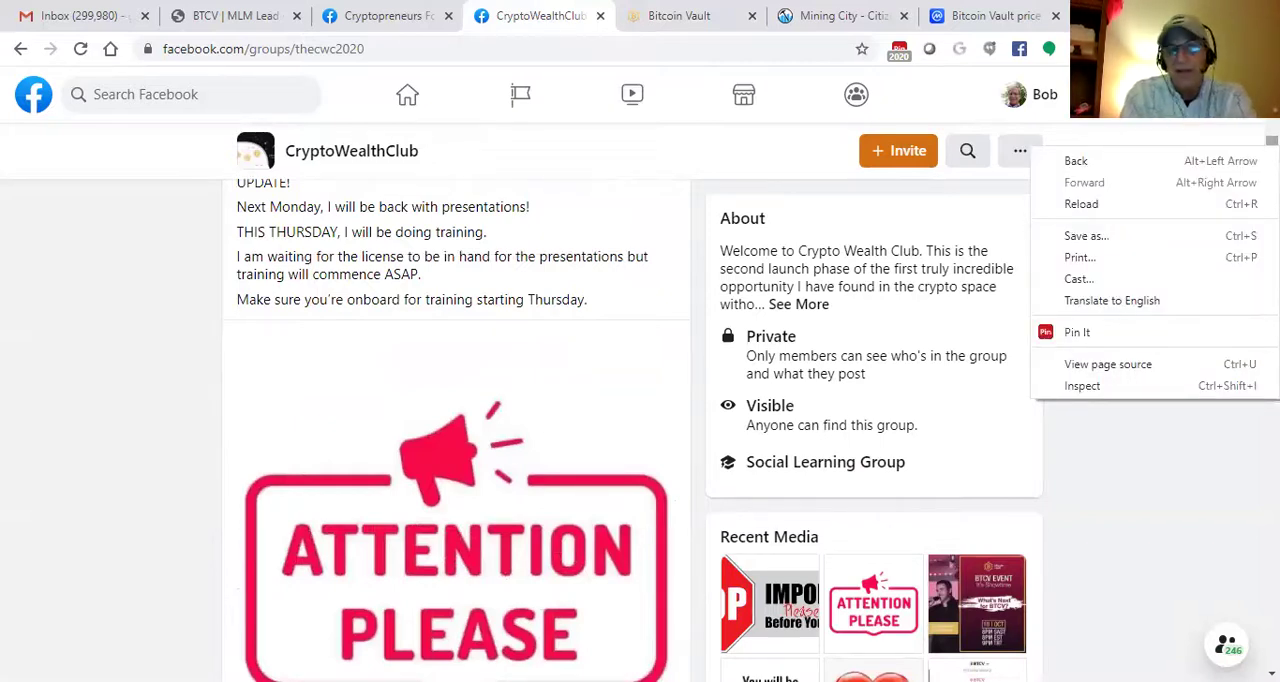
{"action": "left_click", "coordinate": [1271, 142]}
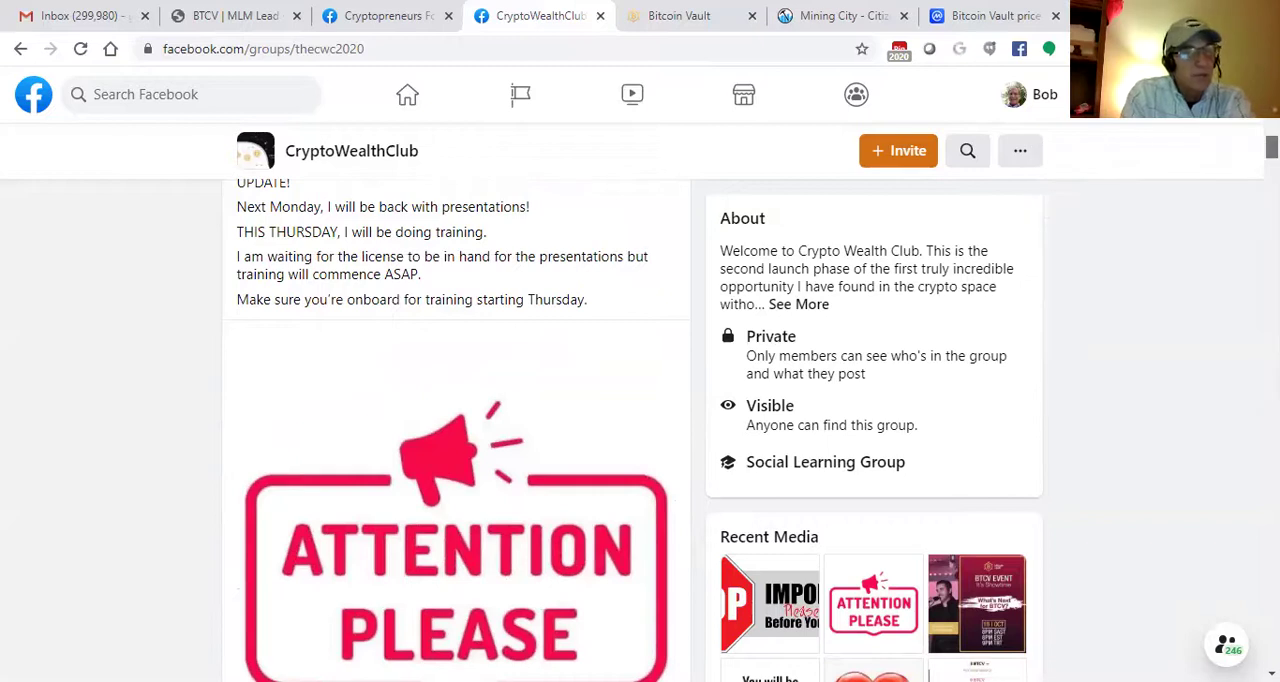
{"action": "right_click", "coordinate": [1270, 148]}
{"action": "left_click", "coordinate": [1270, 148]}
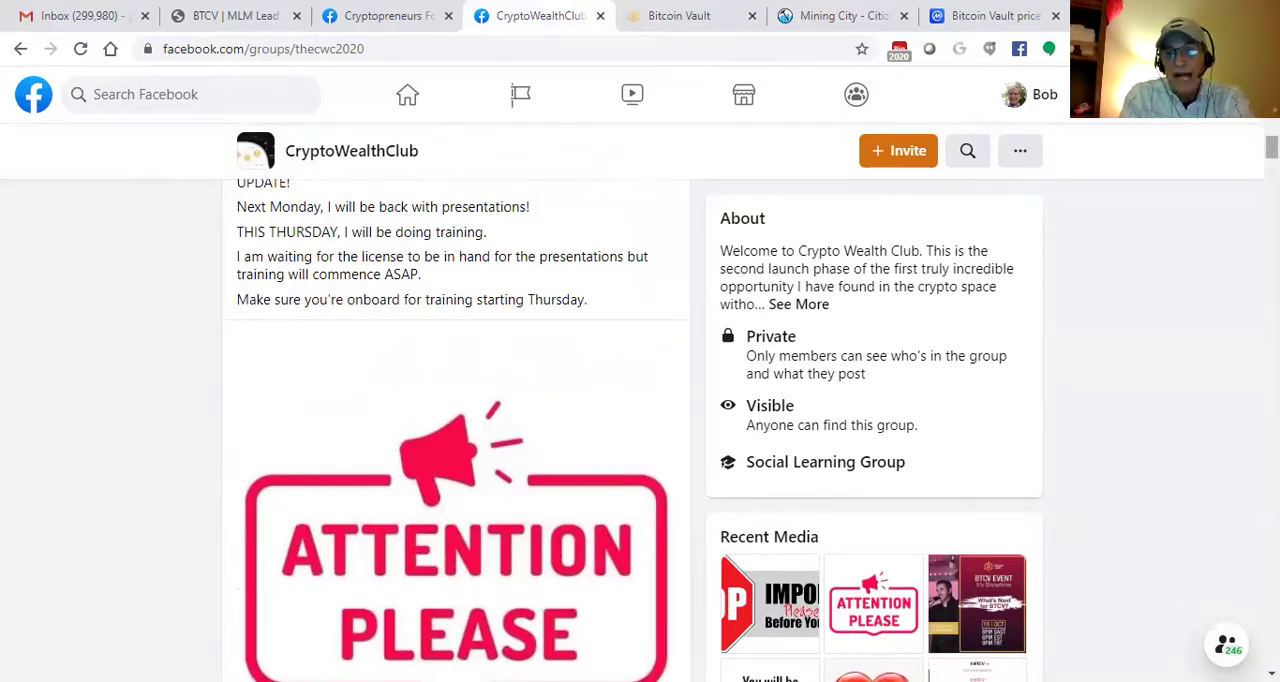
{"action": "left_click_drag", "start_coordinate": [1271, 147], "coordinate": [1271, 143]}
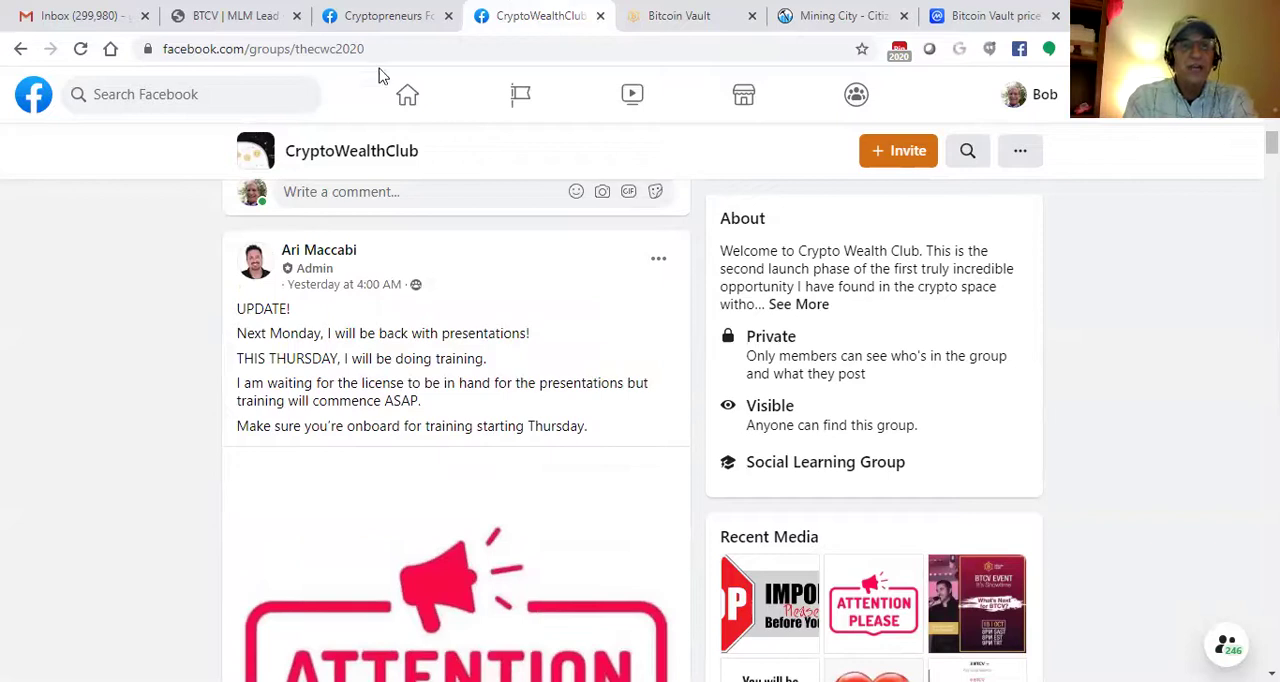
Bring up the Cryptopreneurs For MLM Pros private group home page with about 2.0K members
{"action": "left_click", "coordinate": [389, 20]}
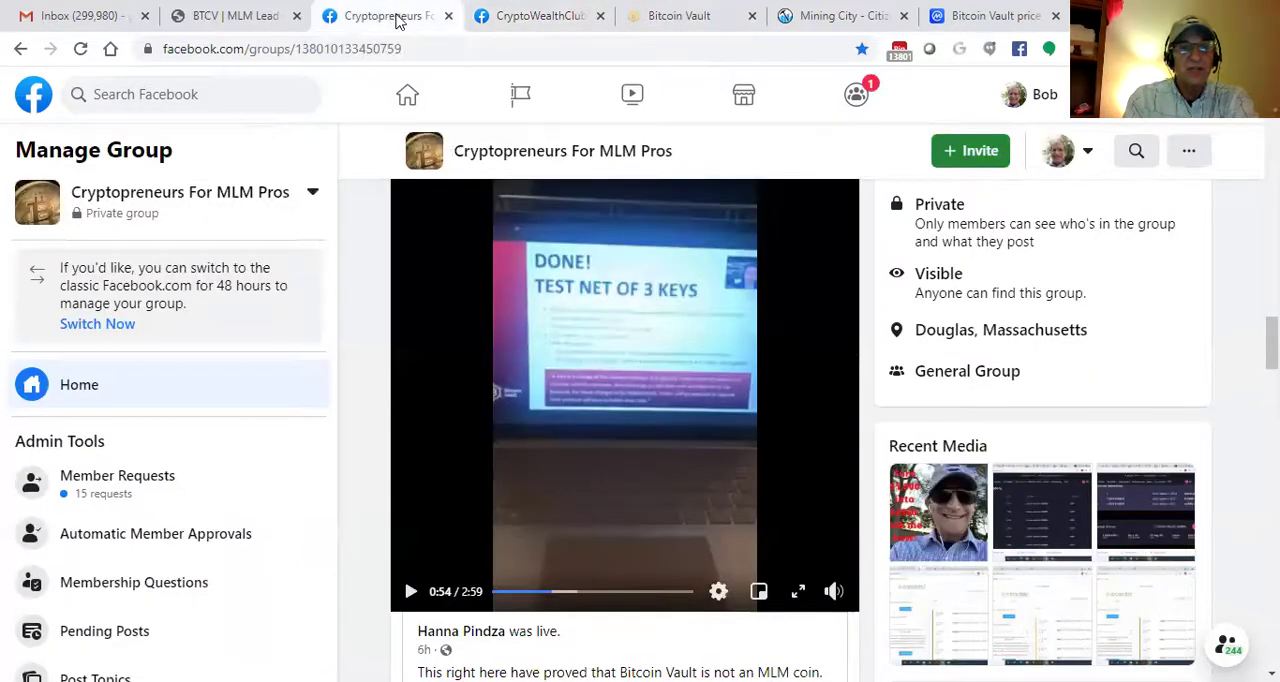
{"action": "left_click_drag", "start_coordinate": [1270, 342], "coordinate": [1270, 130]}
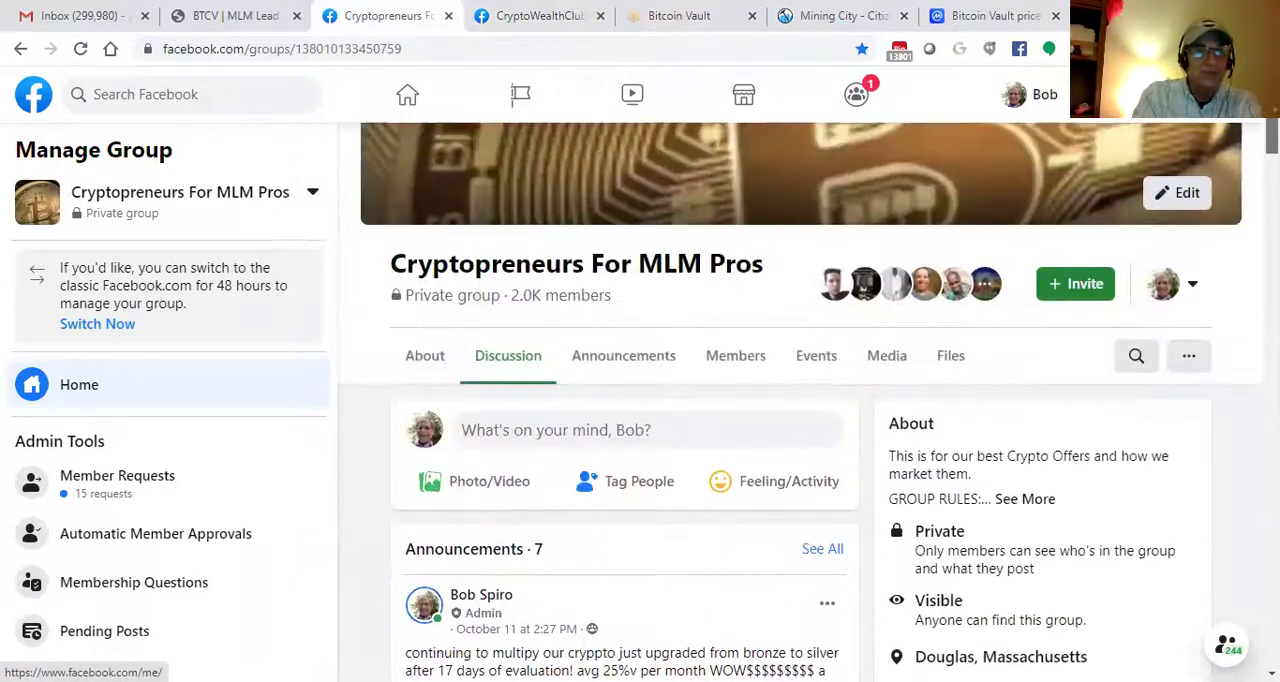
{"action": "scroll", "coordinate": [800, 400], "scroll_direction": "down", "scroll_amount": 1}
{"action": "scroll", "coordinate": [800, 400], "scroll_direction": "up", "scroll_amount": 3}
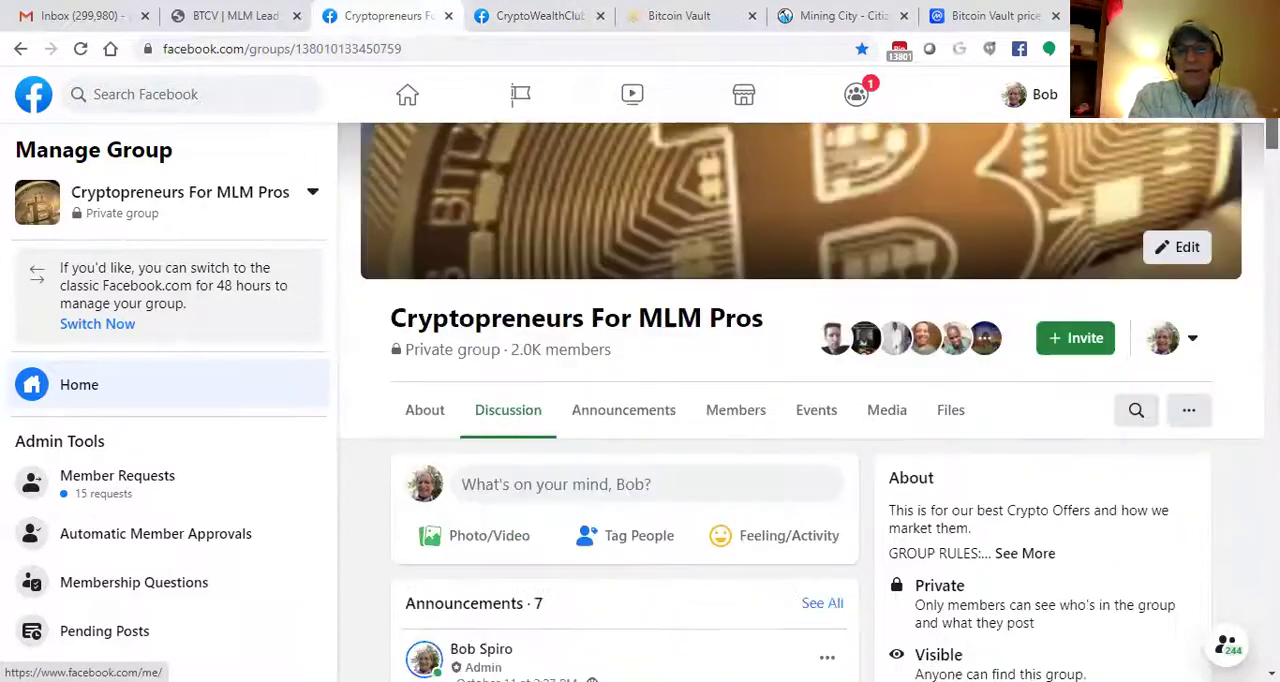
{"action": "right_click", "coordinate": [1268, 126]}
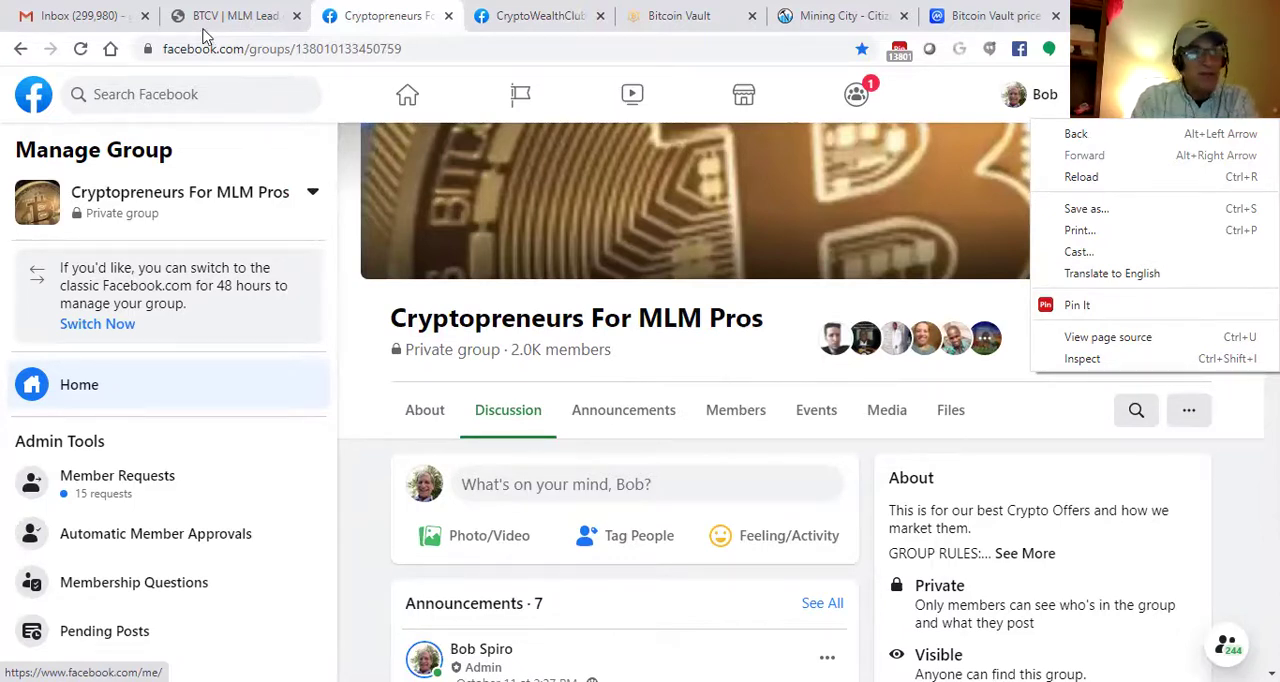
Switch to the BTCV | MLM Lead landing page, select its address and reload it
{"action": "left_click", "coordinate": [236, 15]}
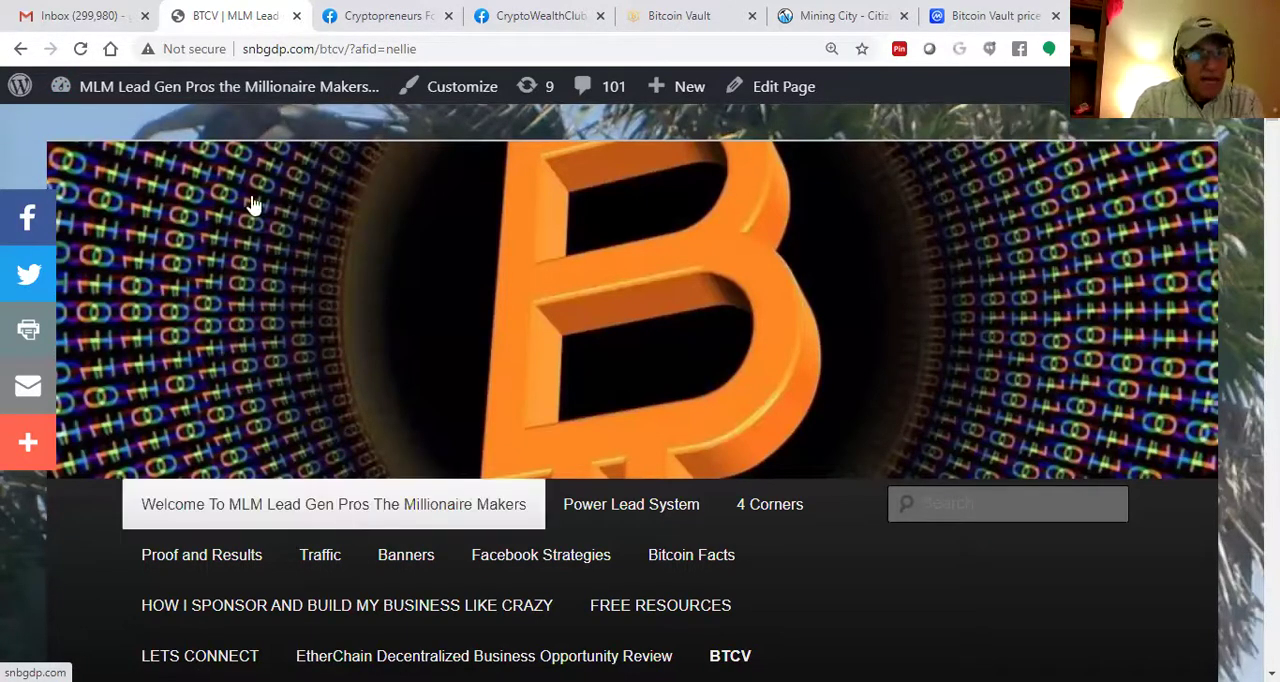
{"action": "left_click", "coordinate": [444, 48]}
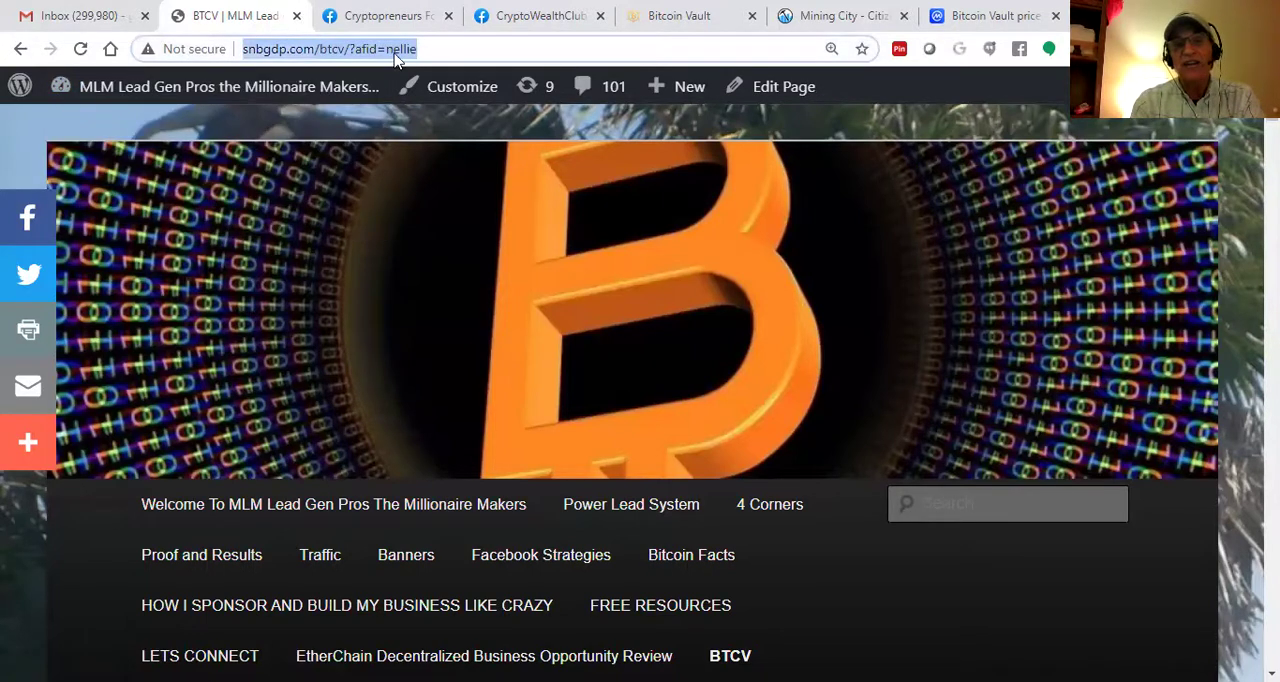
{"action": "left_click", "coordinate": [429, 50]}
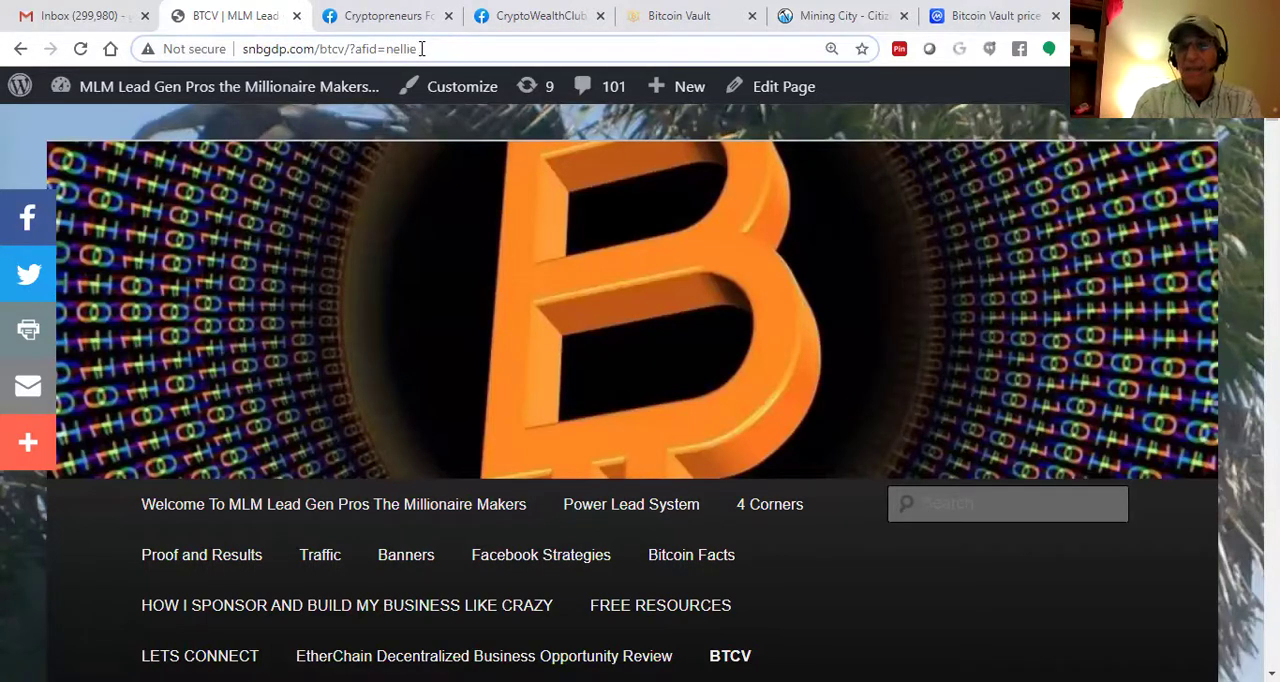
{"action": "left_click_drag", "start_coordinate": [425, 49], "coordinate": [240, 49]}
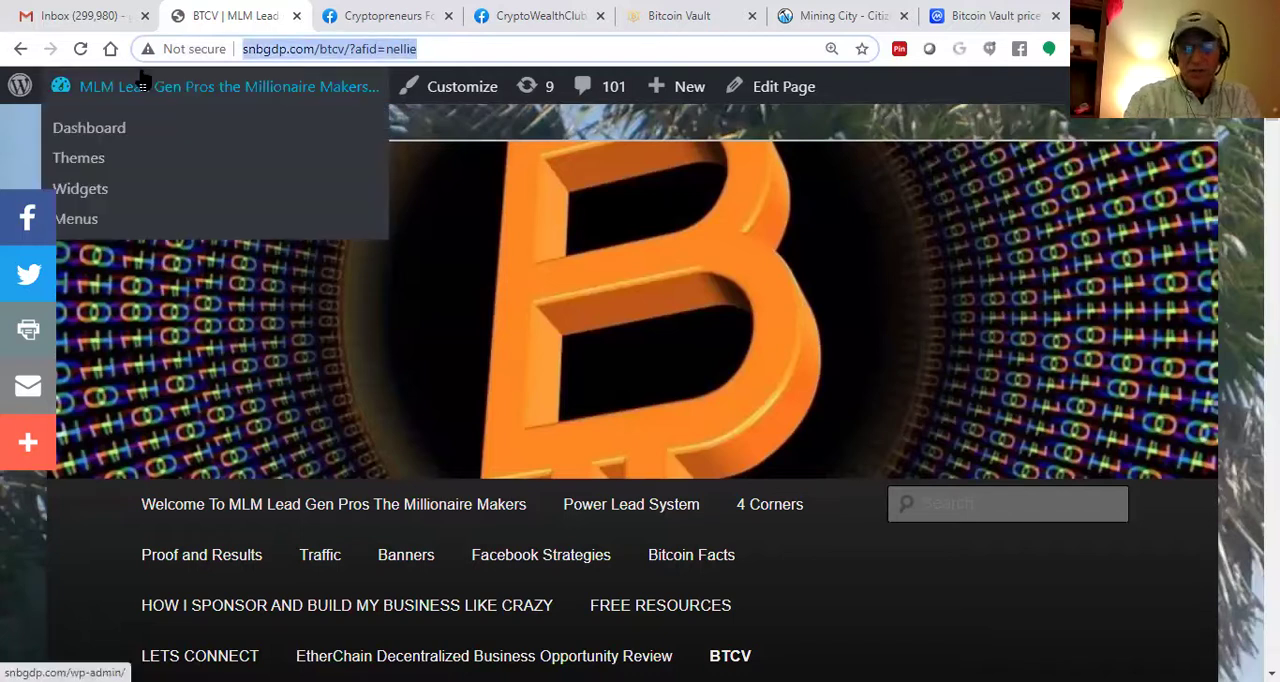
{"action": "left_click", "coordinate": [143, 86]}
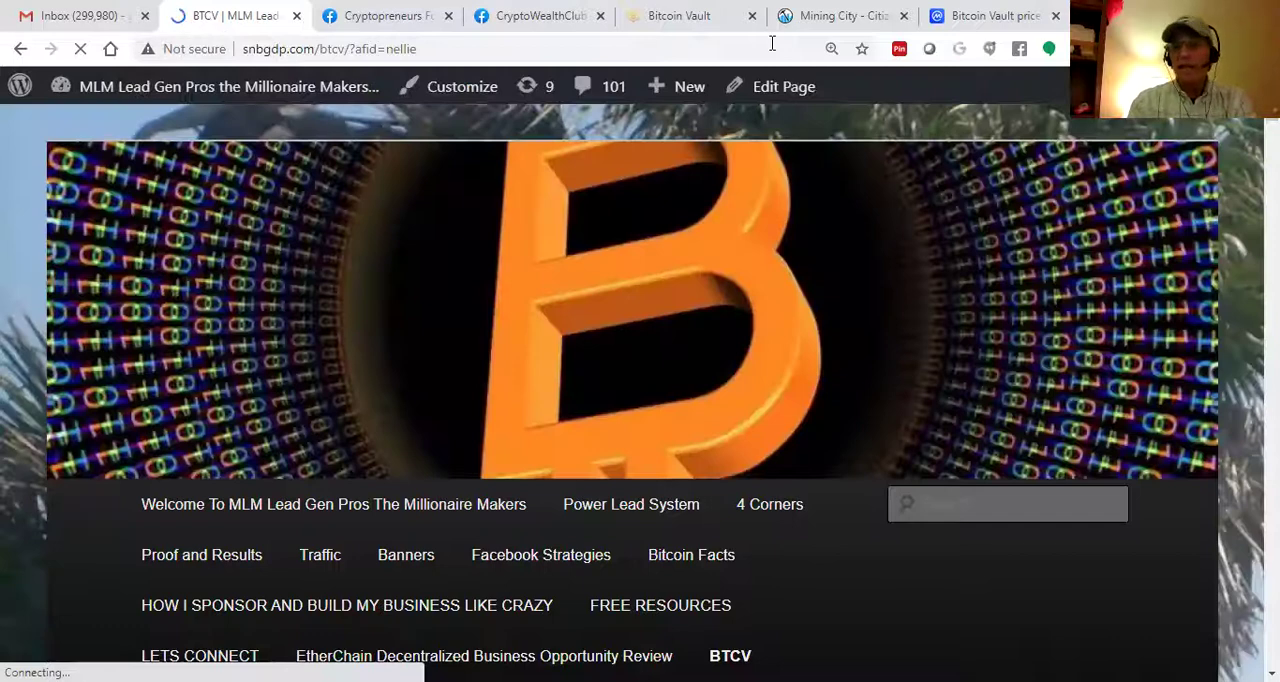
{"action": "scroll", "coordinate": [640, 400], "scroll_direction": "down", "scroll_amount": 5}
{"action": "scroll", "coordinate": [640, 400], "scroll_direction": "down", "scroll_amount": 5}
{"action": "scroll", "coordinate": [640, 400], "scroll_direction": "down", "scroll_amount": 2}
{"action": "scroll", "coordinate": [640, 400], "scroll_direction": "down", "scroll_amount": 1}
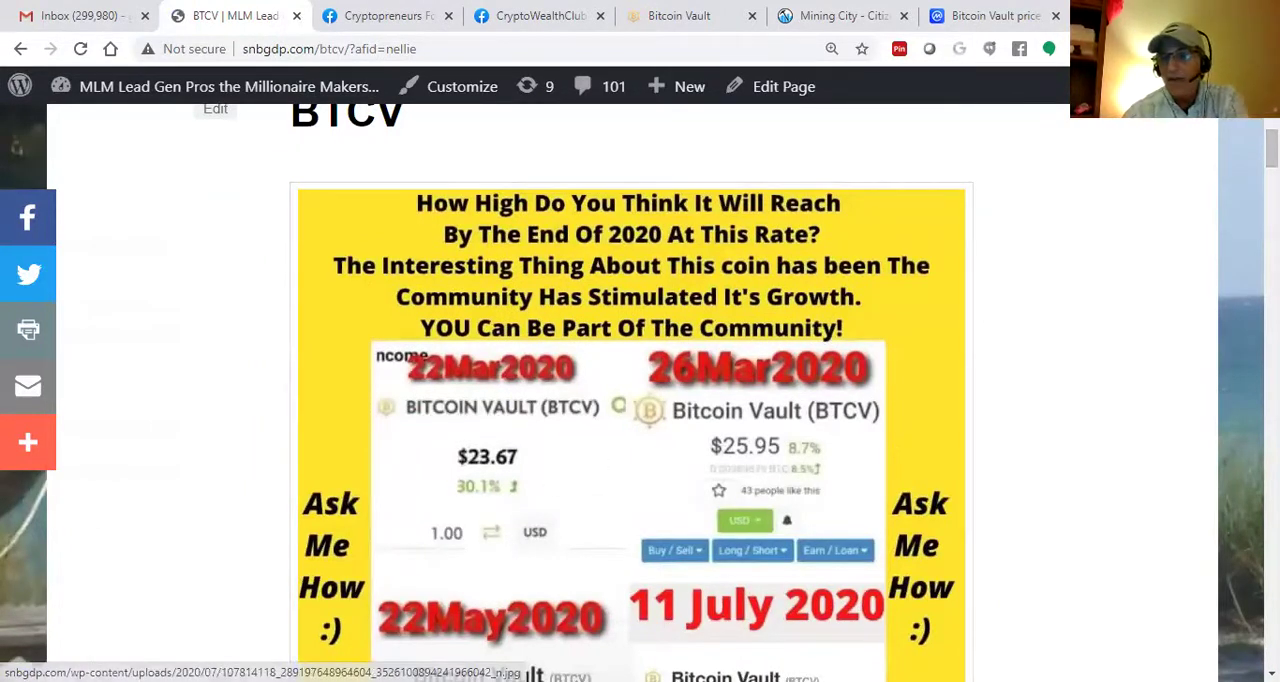
{"action": "scroll", "coordinate": [752, 372], "scroll_direction": "down", "scroll_amount": 3}
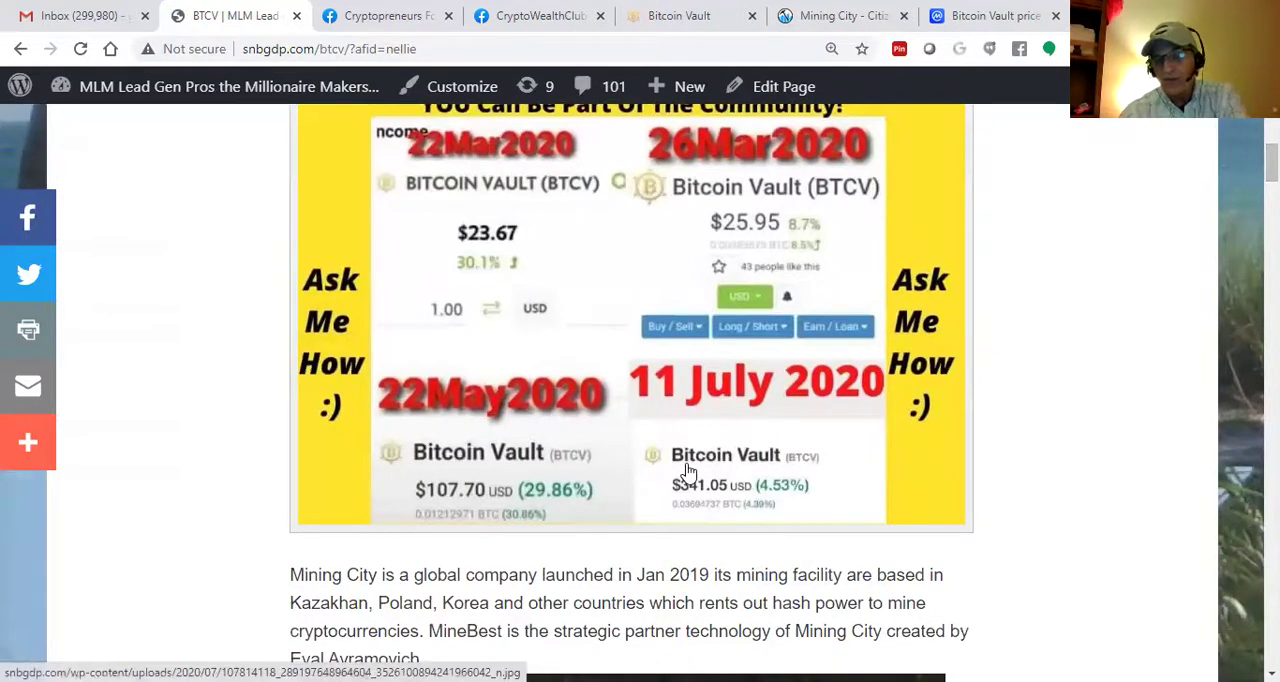
Show CoinMarketCap's Bitcoin Vault all-time charts covering March to October 2020
{"action": "left_click", "coordinate": [985, 16]}
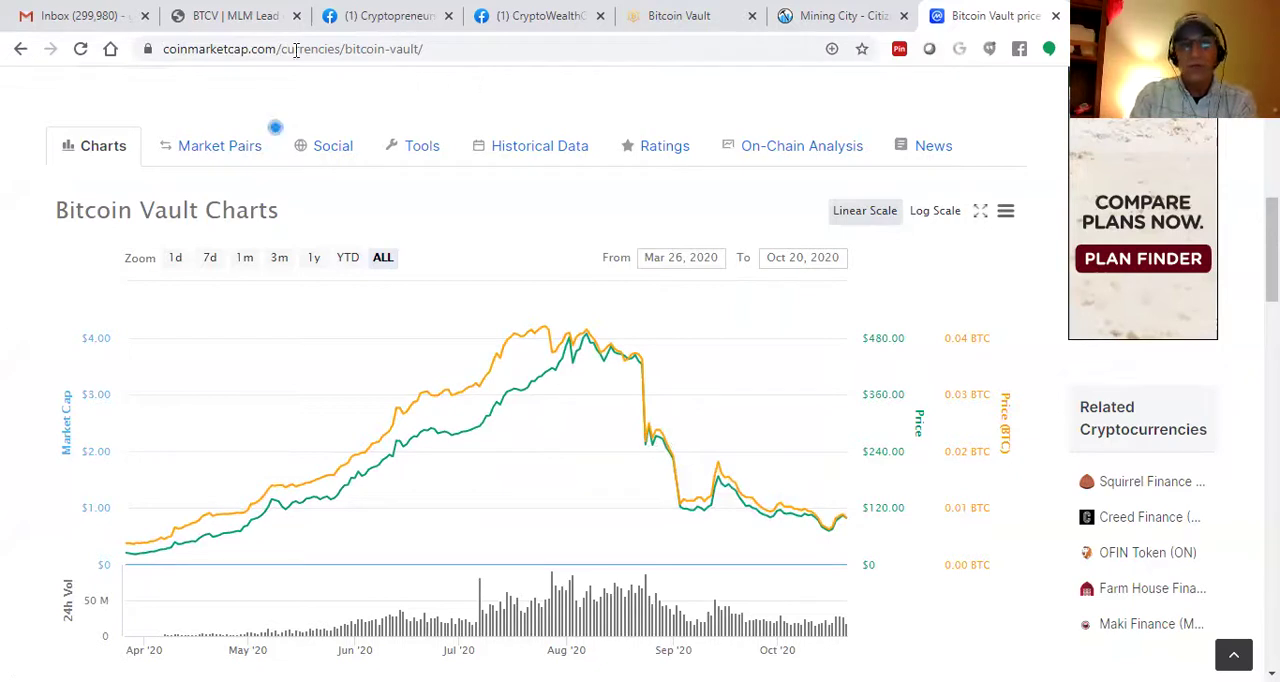
Switch back to the BTCV | MLM Lead tab to view the compensation plan and presentation video
{"action": "left_click", "coordinate": [235, 15]}
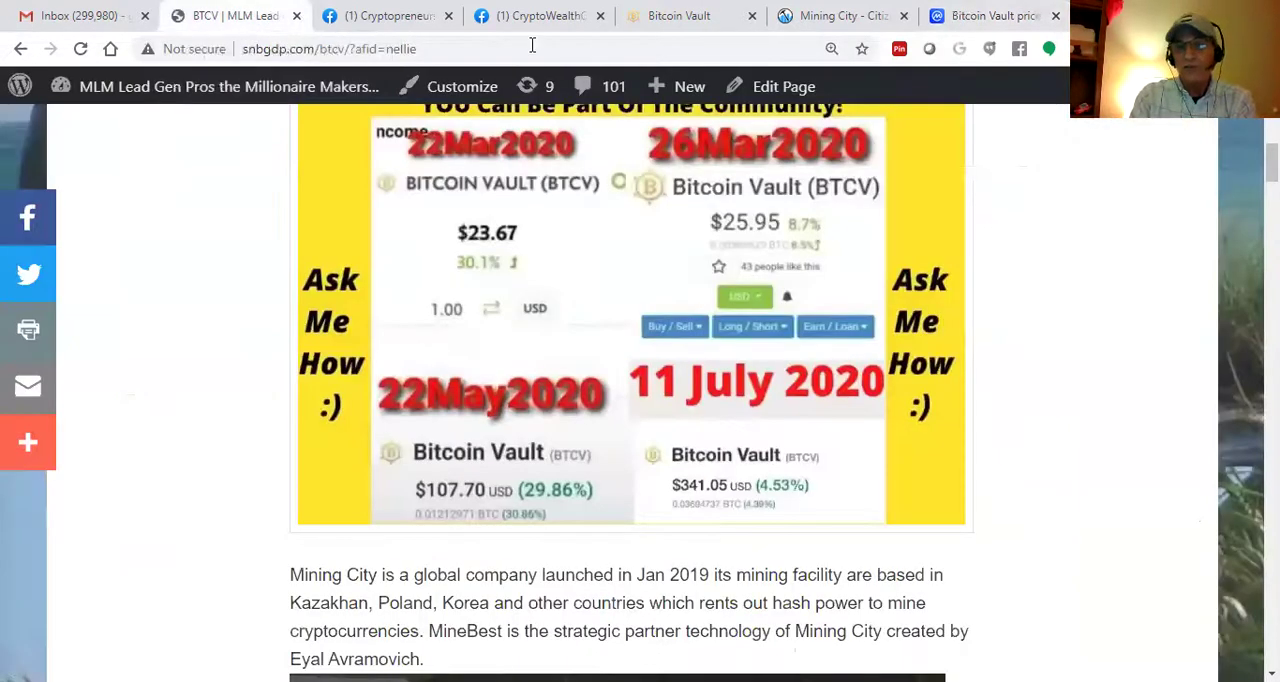
{"action": "scroll", "coordinate": [640, 400], "scroll_direction": "down", "scroll_amount": 5}
{"action": "scroll", "coordinate": [640, 400], "scroll_direction": "down", "scroll_amount": 5}
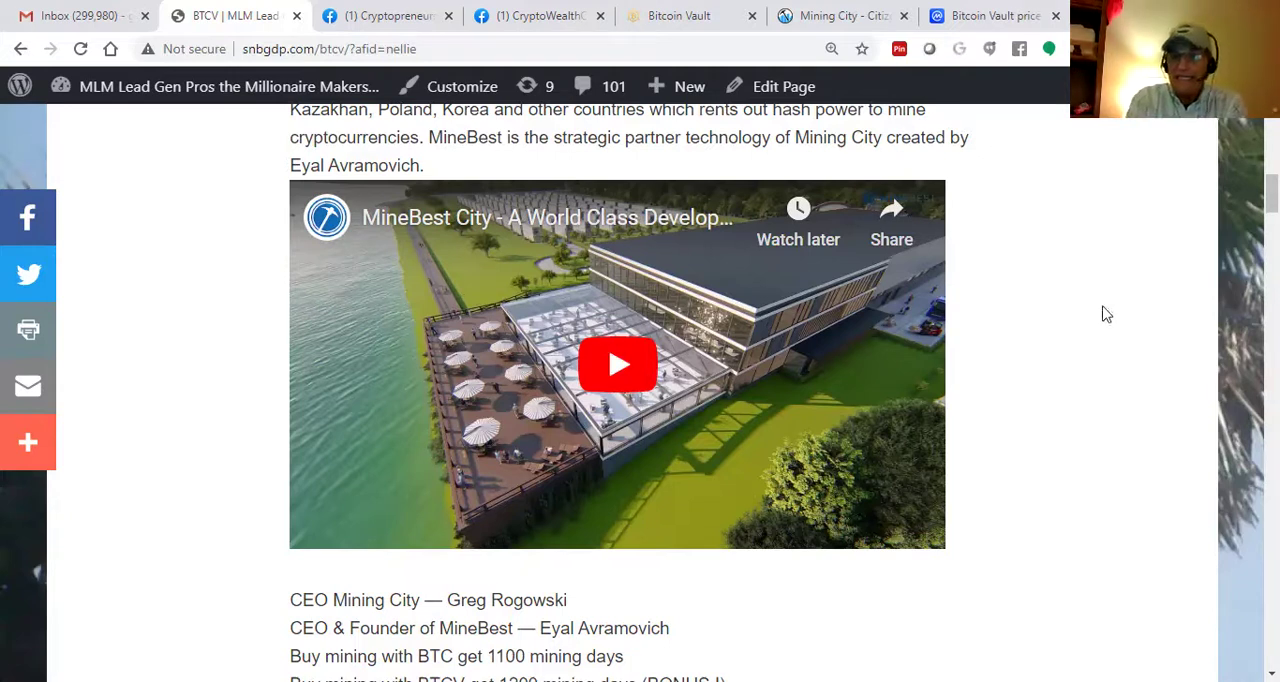
{"action": "scroll", "coordinate": [640, 400], "scroll_direction": "down", "scroll_amount": 1}
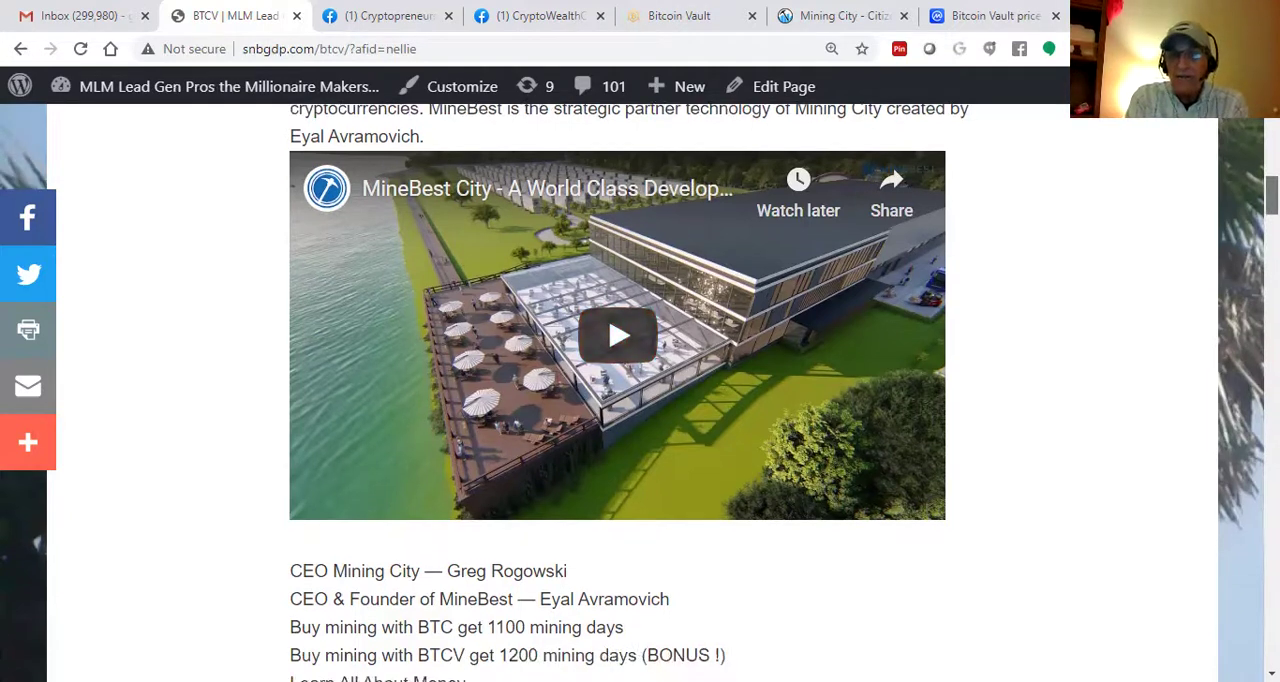
{"action": "scroll", "coordinate": [640, 400], "scroll_direction": "down", "scroll_amount": 1}
{"action": "scroll", "coordinate": [640, 400], "scroll_direction": "down", "scroll_amount": 1}
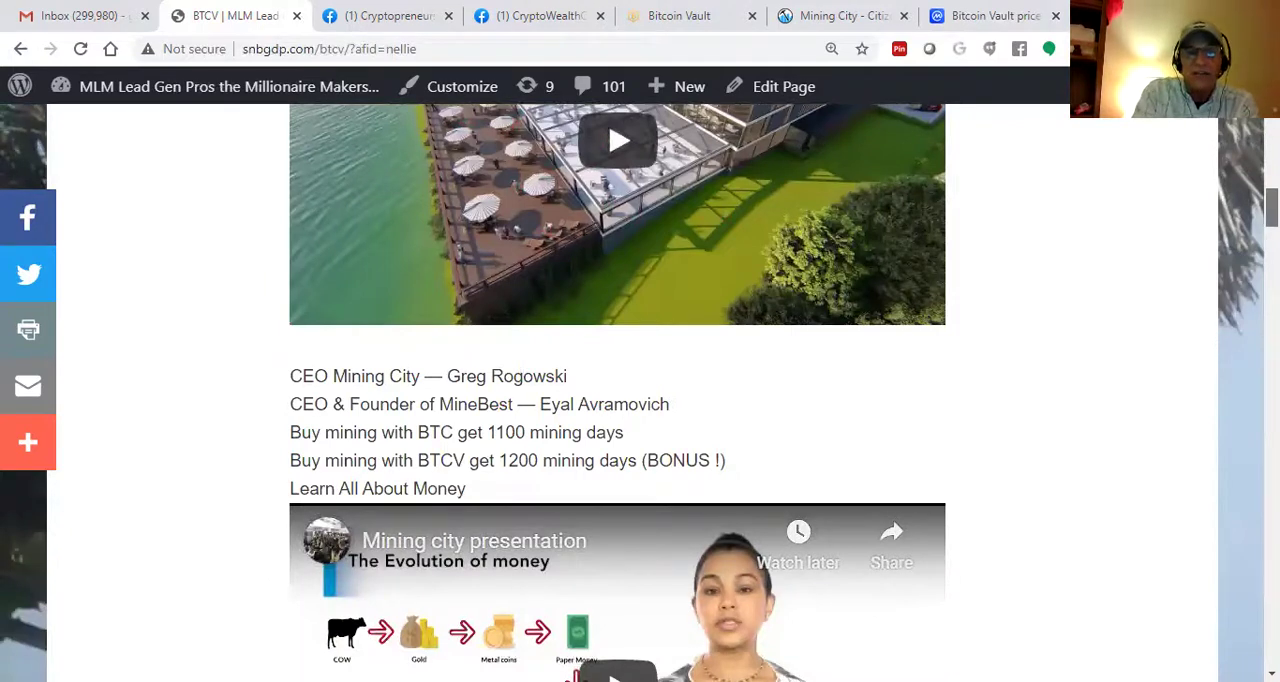
{"action": "scroll", "coordinate": [640, 400], "scroll_direction": "down", "scroll_amount": 1}
{"action": "scroll", "coordinate": [640, 400], "scroll_direction": "down", "scroll_amount": 2}
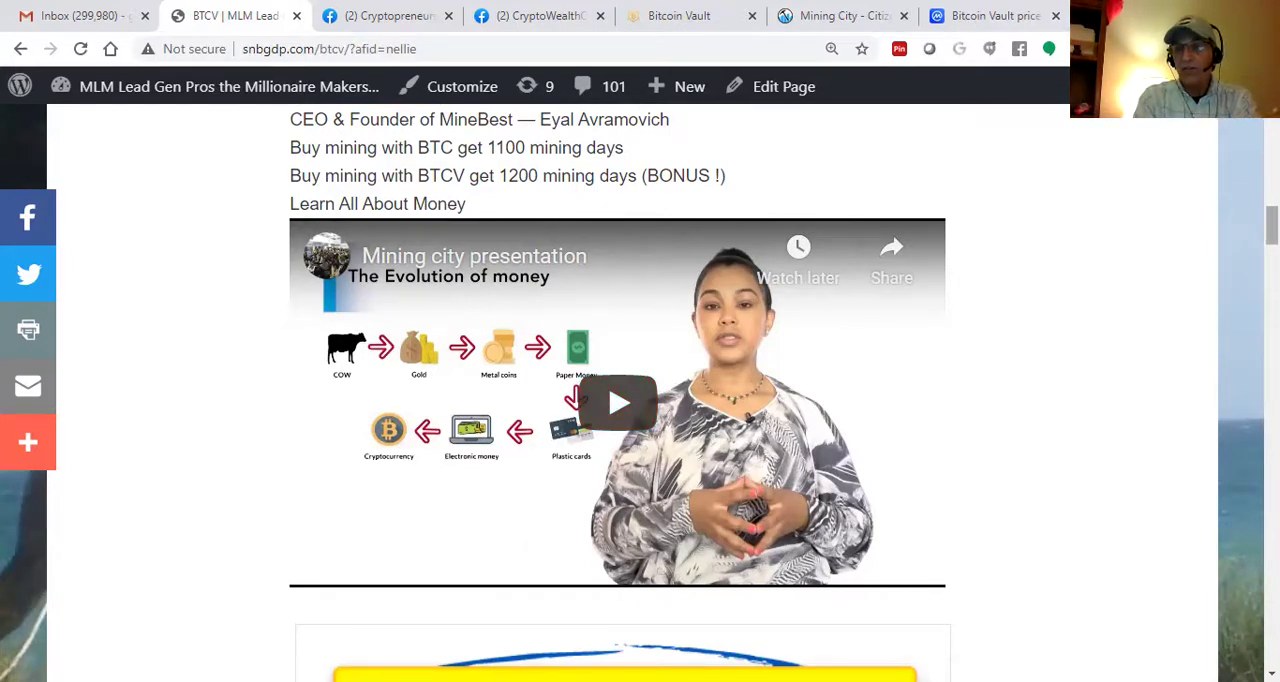
{"action": "mouse_move", "coordinate": [1270, 225]}
{"action": "left_mouse_down"}
{"action": "mouse_move", "coordinate": [1270, 212]}
{"action": "mouse_move", "coordinate": [1270, 278]}
{"action": "left_mouse_up"}
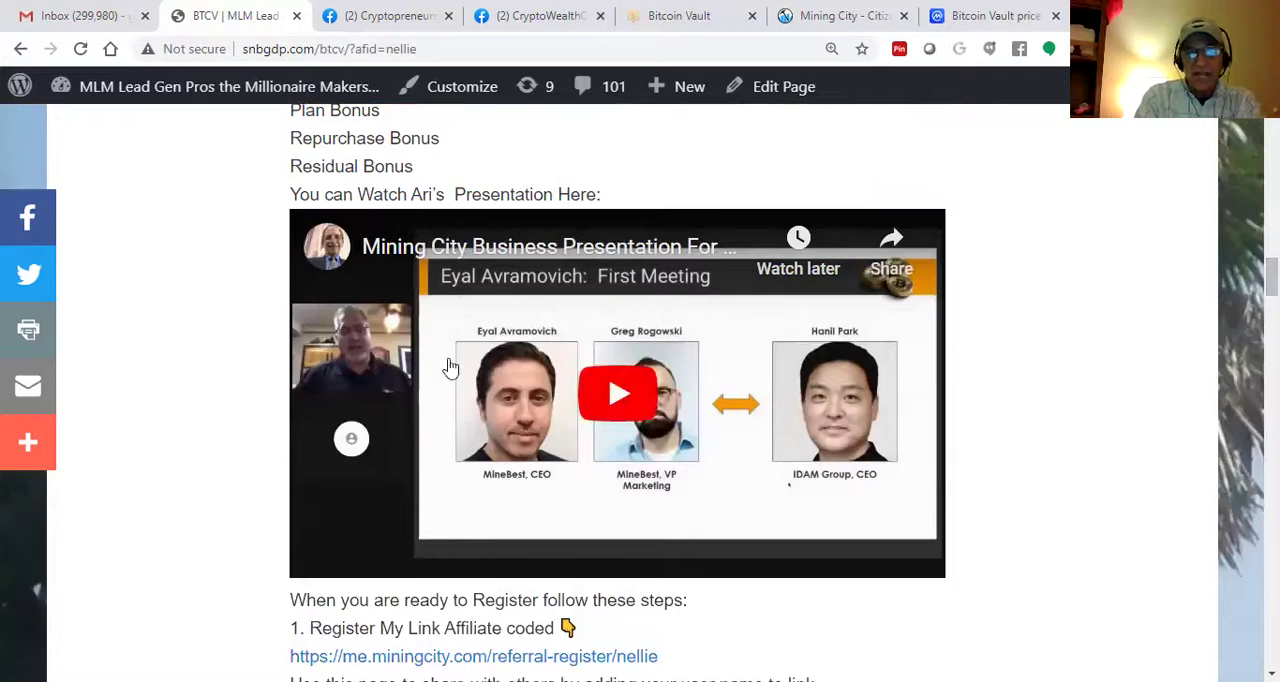
{"action": "mouse_move", "coordinate": [1270, 278]}
{"action": "left_mouse_down"}
{"action": "mouse_move", "coordinate": [1270, 312]}
{"action": "mouse_move", "coordinate": [1270, 240]}
{"action": "left_mouse_up"}
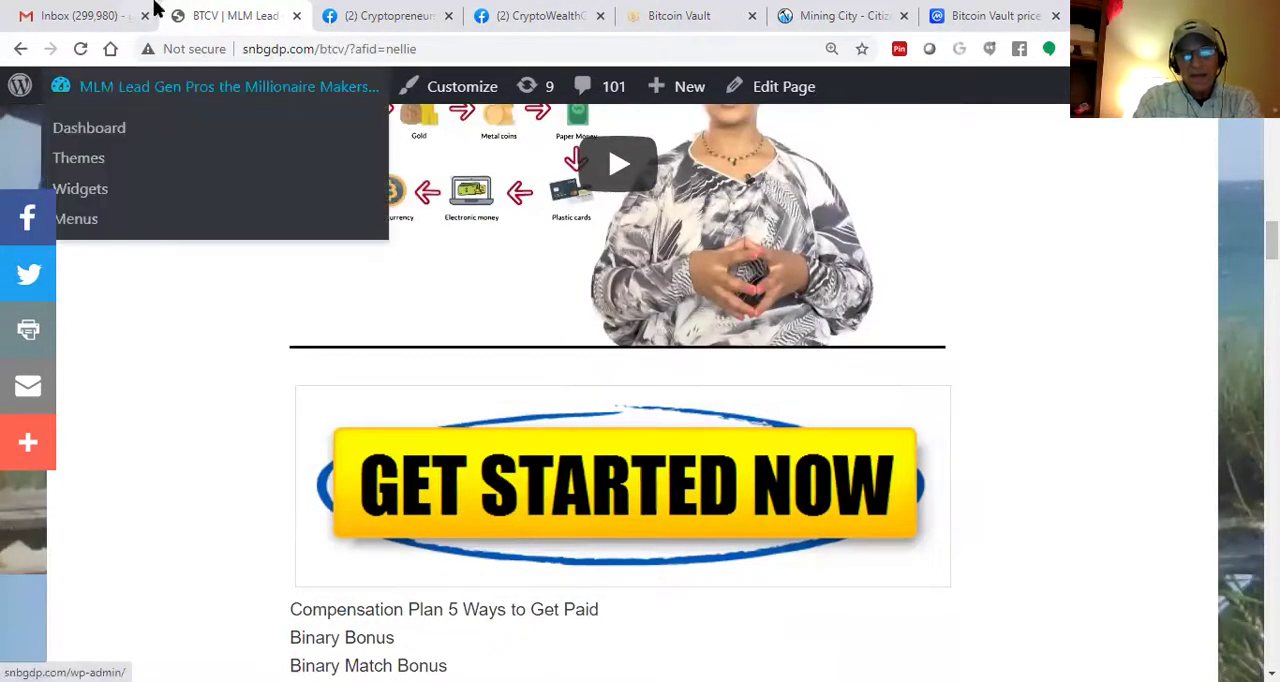
Move down the BTCV page past the registration steps to the Proof of My Staking screenshot
{"action": "left_click", "coordinate": [420, 49]}
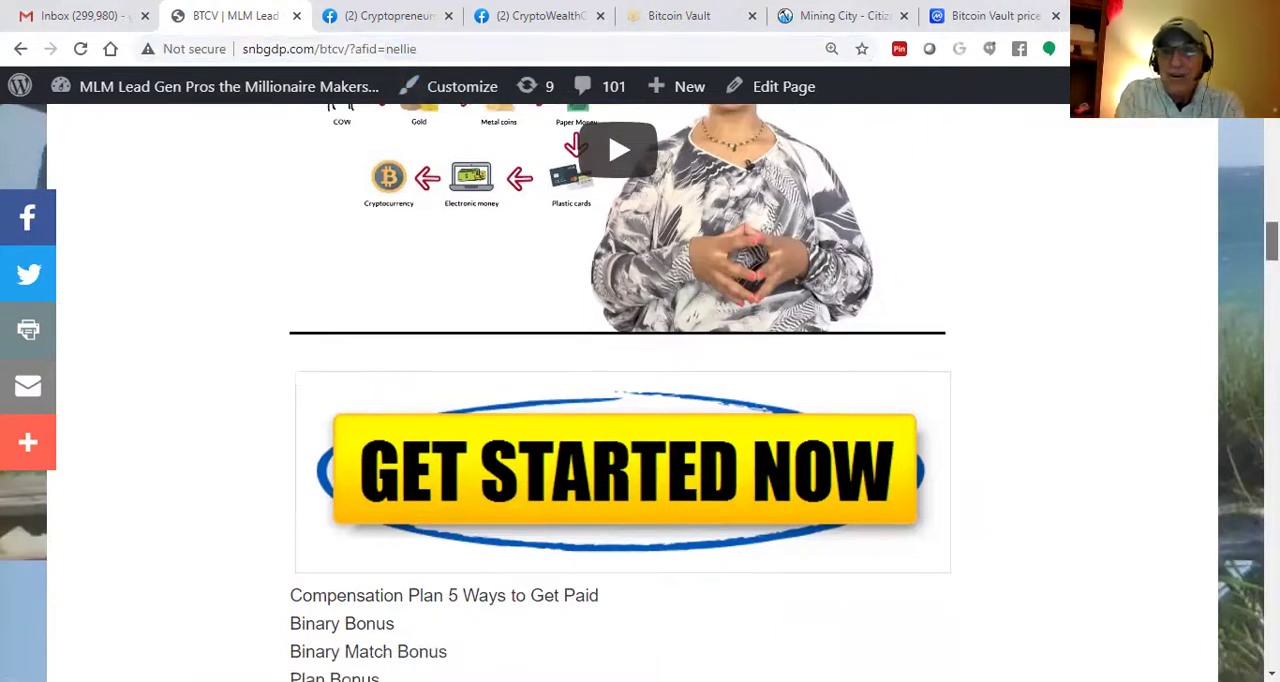
{"action": "left_click_drag", "start_coordinate": [1270, 238], "coordinate": [1270, 330]}
Go through the Proof of Income screenshots to the VPN note and Get Started Now banner
{"action": "right_click", "coordinate": [1268, 322]}
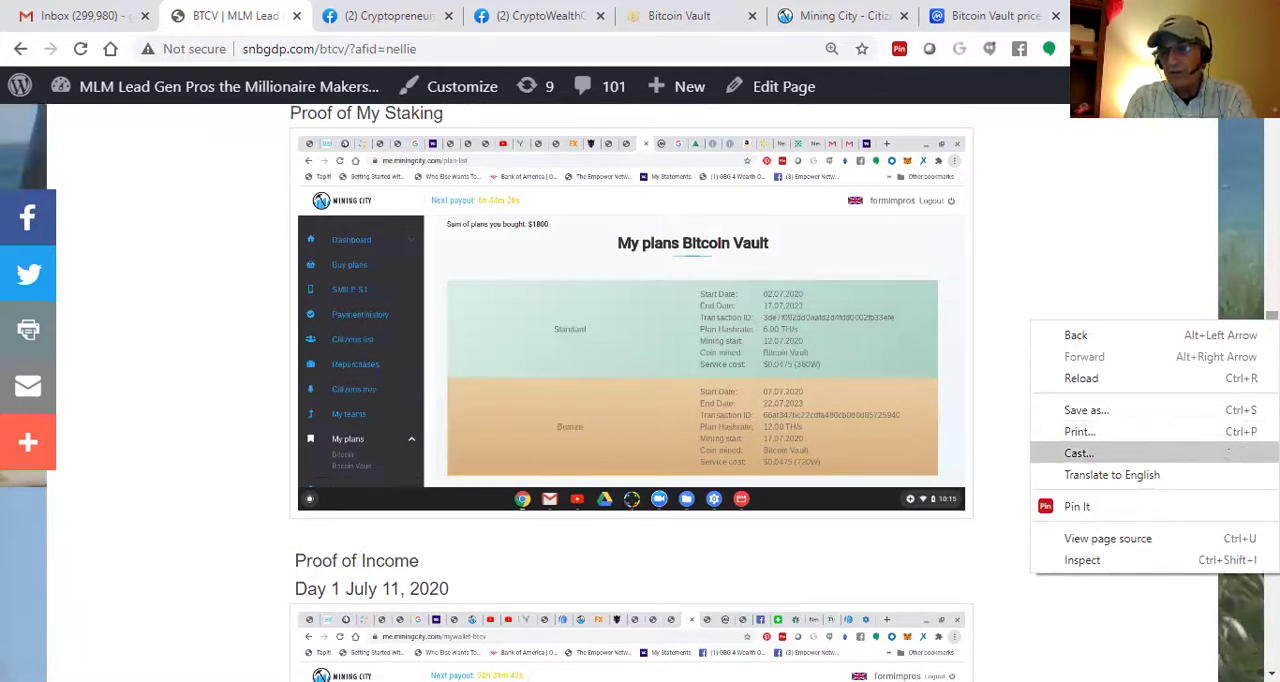
{"action": "left_click", "coordinate": [1125, 260]}
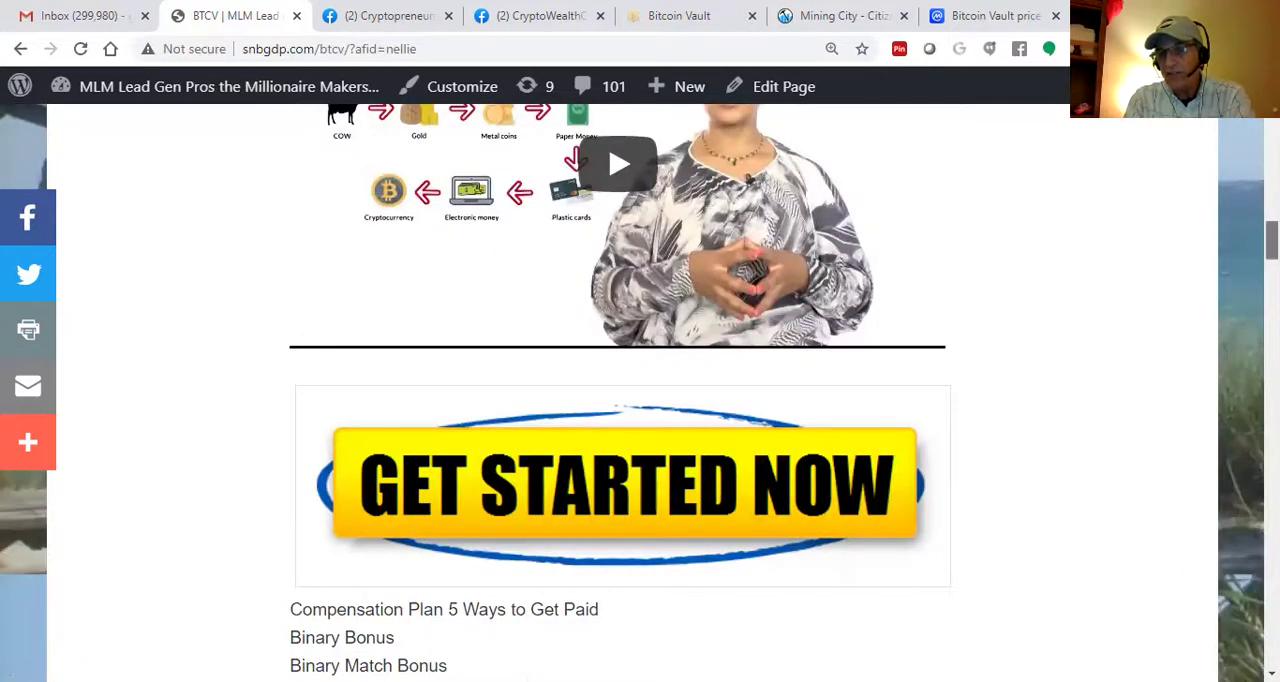
{"action": "left_click_drag", "start_coordinate": [1270, 240], "coordinate": [1270, 355]}
{"action": "scroll", "coordinate": [640, 350], "scroll_direction": "down", "scroll_amount": 1}
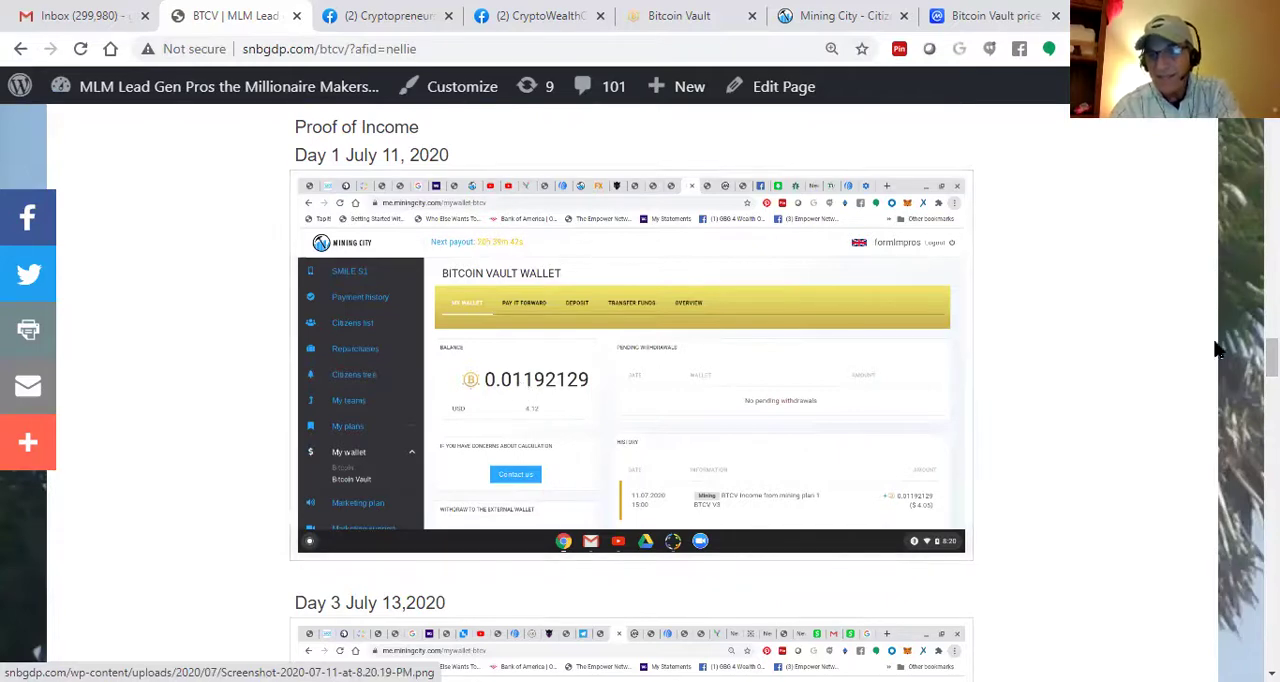
{"action": "mouse_move", "coordinate": [1271, 355]}
{"action": "left_mouse_down"}
{"action": "mouse_move", "coordinate": [1271, 585]}
{"action": "mouse_move", "coordinate": [1271, 562]}
{"action": "left_mouse_up"}
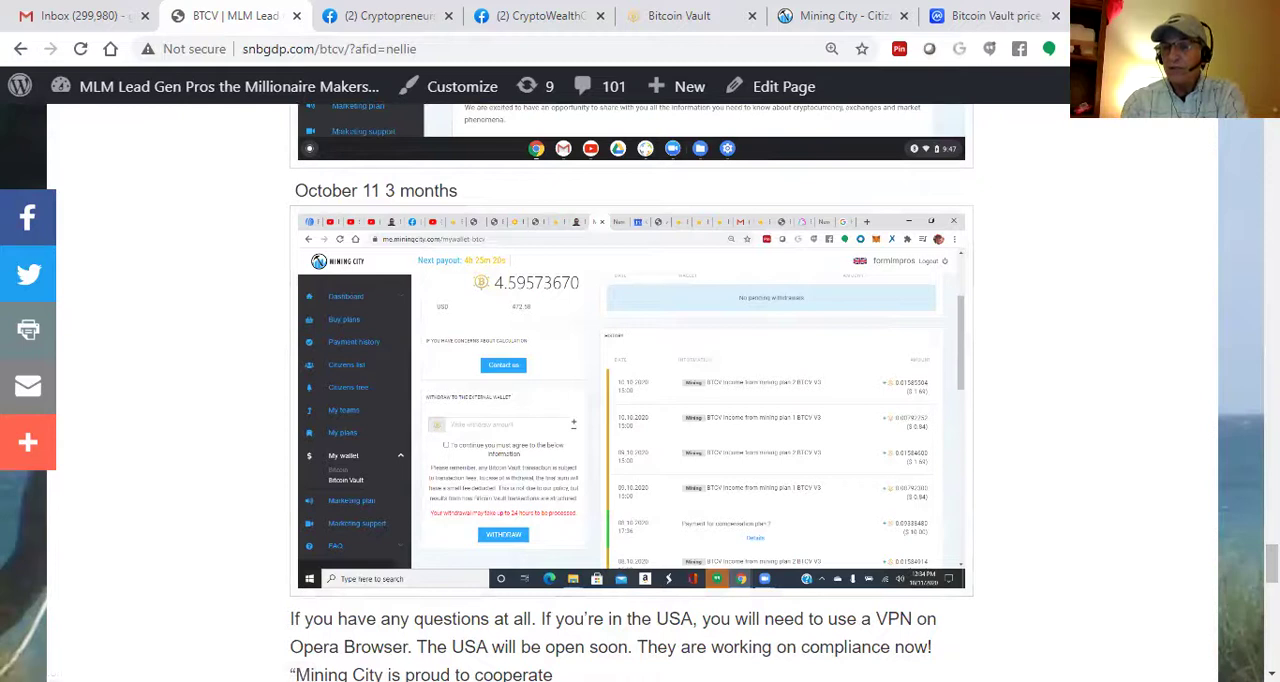
{"action": "left_click_drag", "start_coordinate": [1270, 560], "coordinate": [1270, 590]}
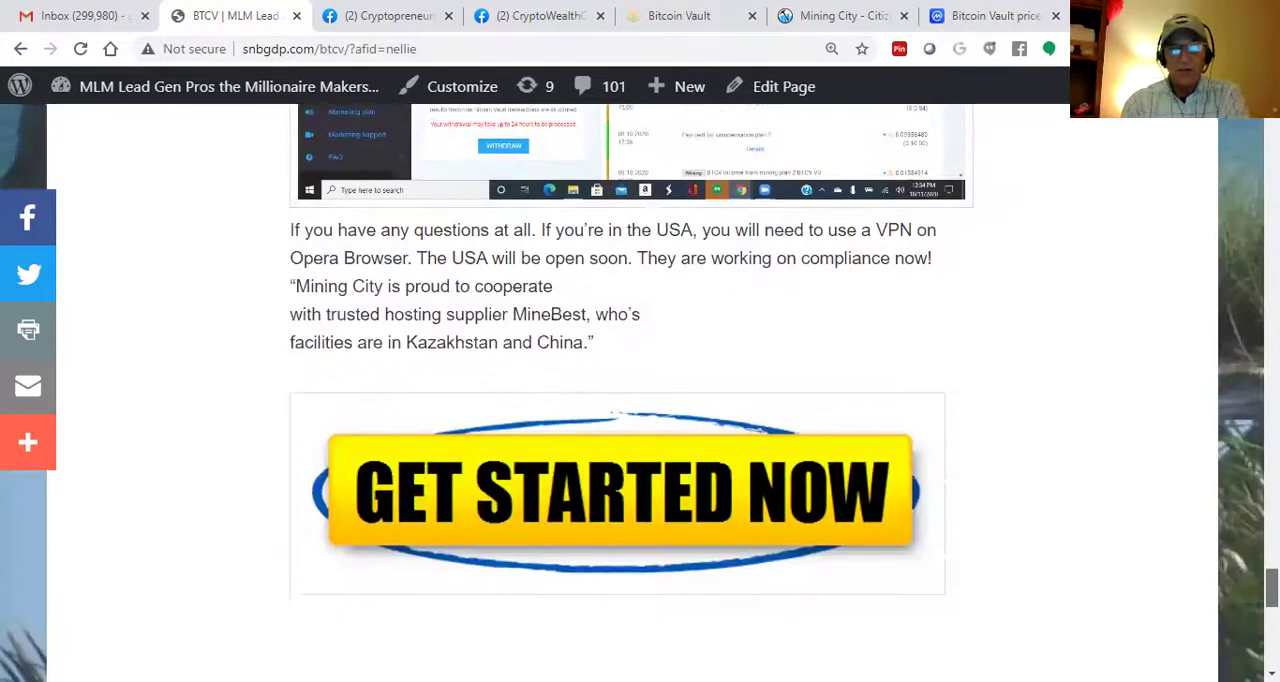